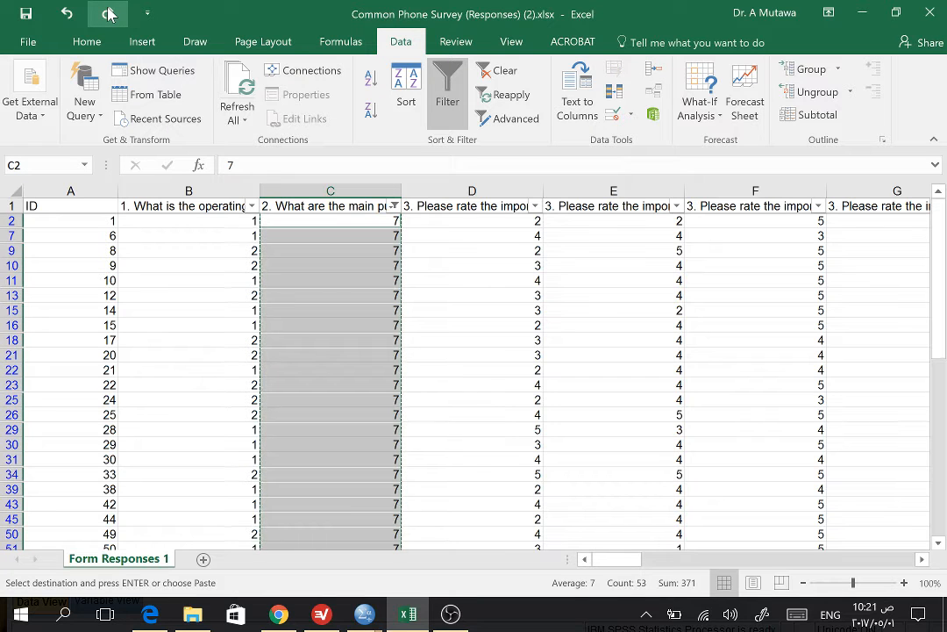
Step: Redo the removal of the filter on the phone usage column and select its codes from C2 to C93
click(108, 12)
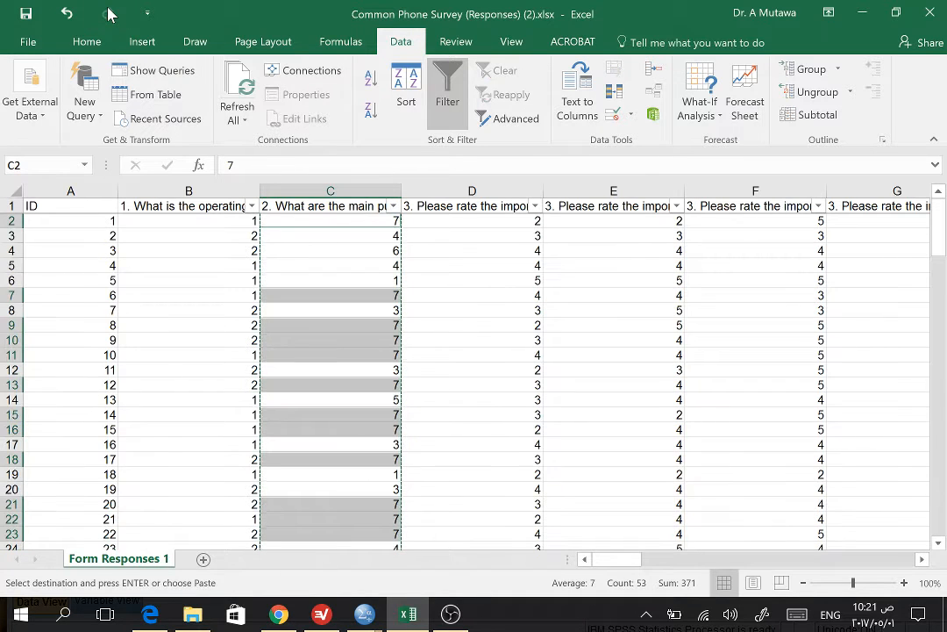
click(386, 298)
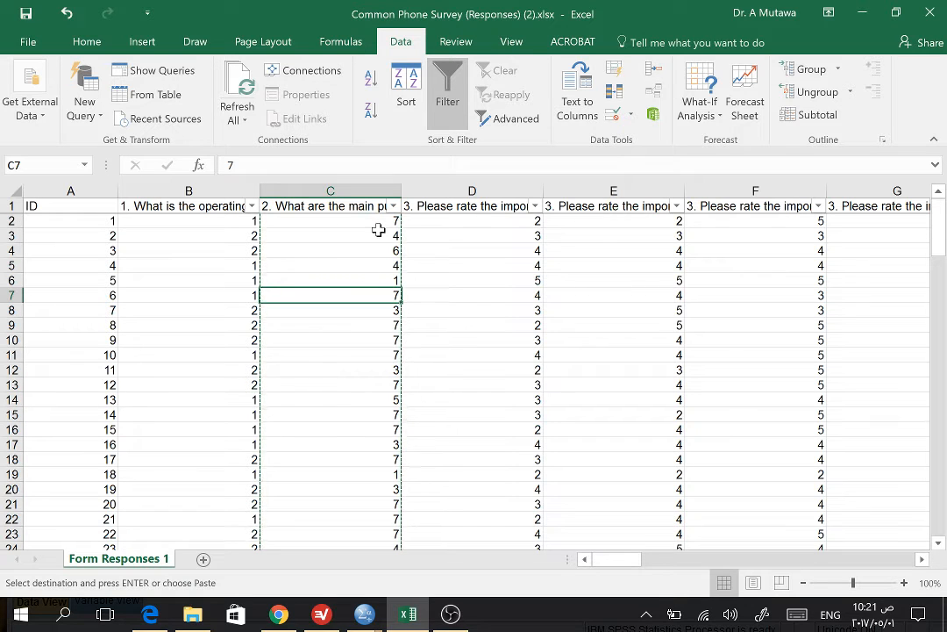
drag(378, 224, 355, 589)
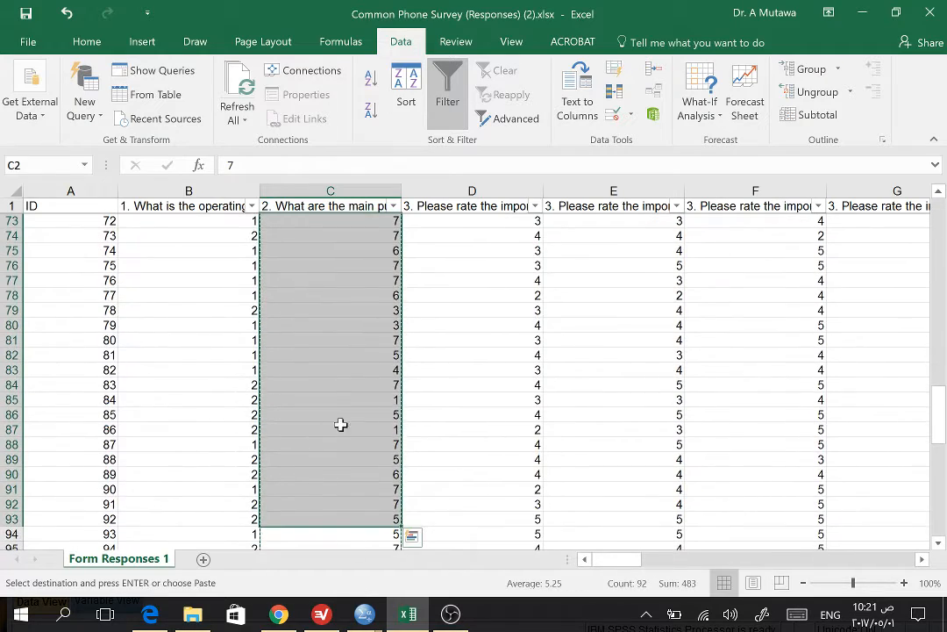
Step: Switch to SPSS and redo the last change to fill the Usage column with its numeric codes
click(364, 614)
click(313, 575)
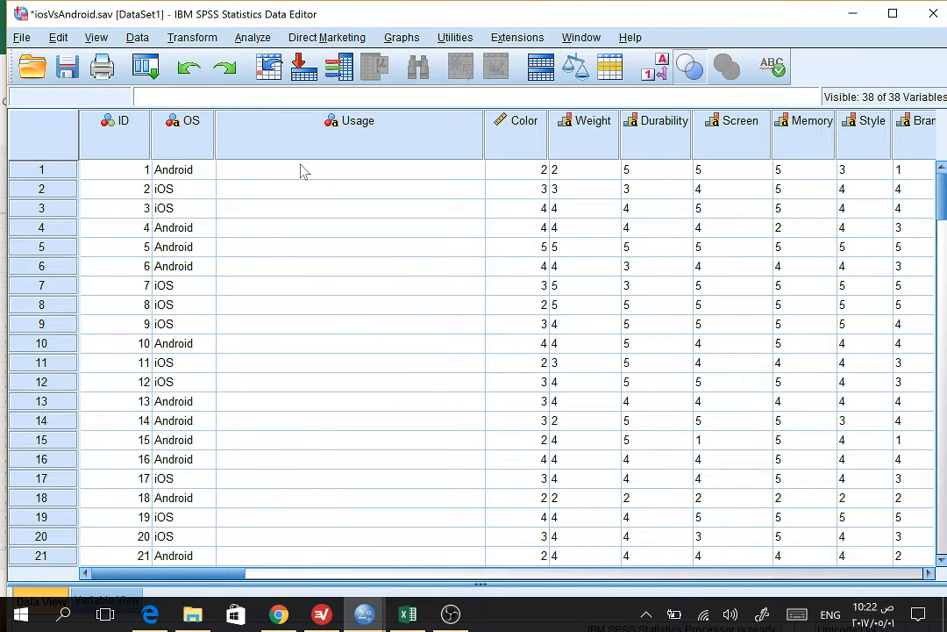
click(225, 68)
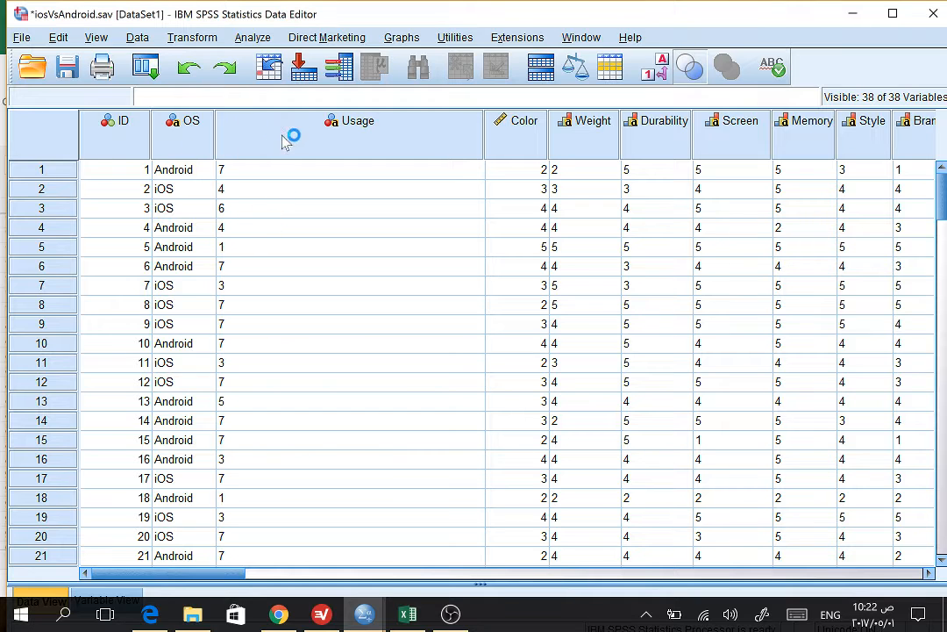
Step: Review all the value labels defined for the Usage variable and close them without changes
double_click(330, 133)
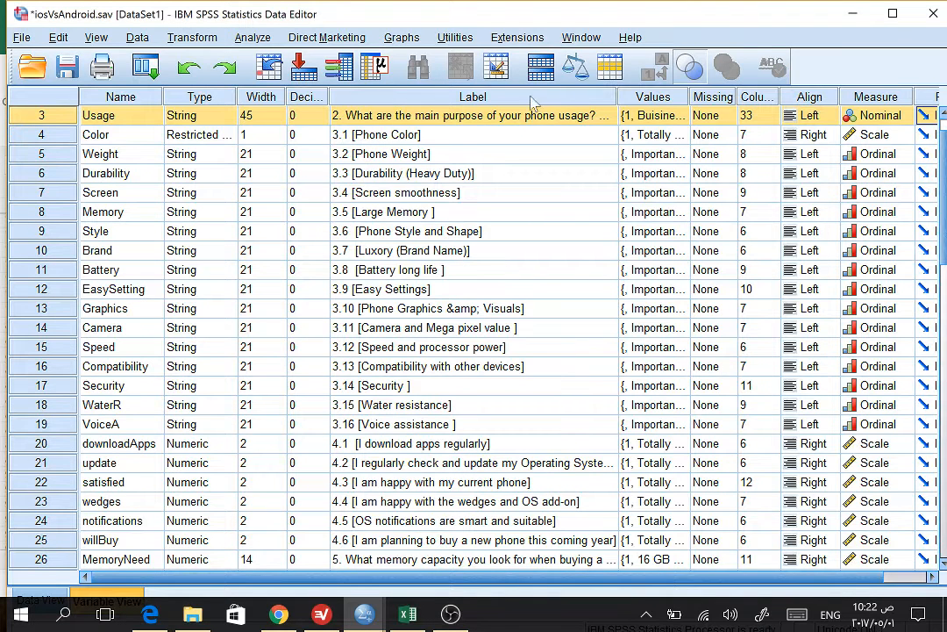
click(654, 116)
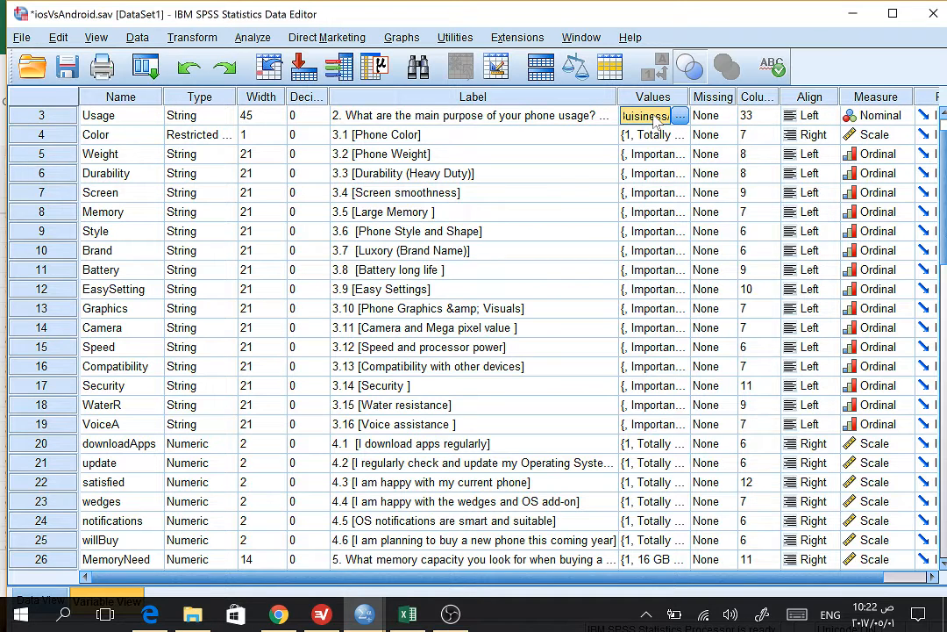
click(680, 116)
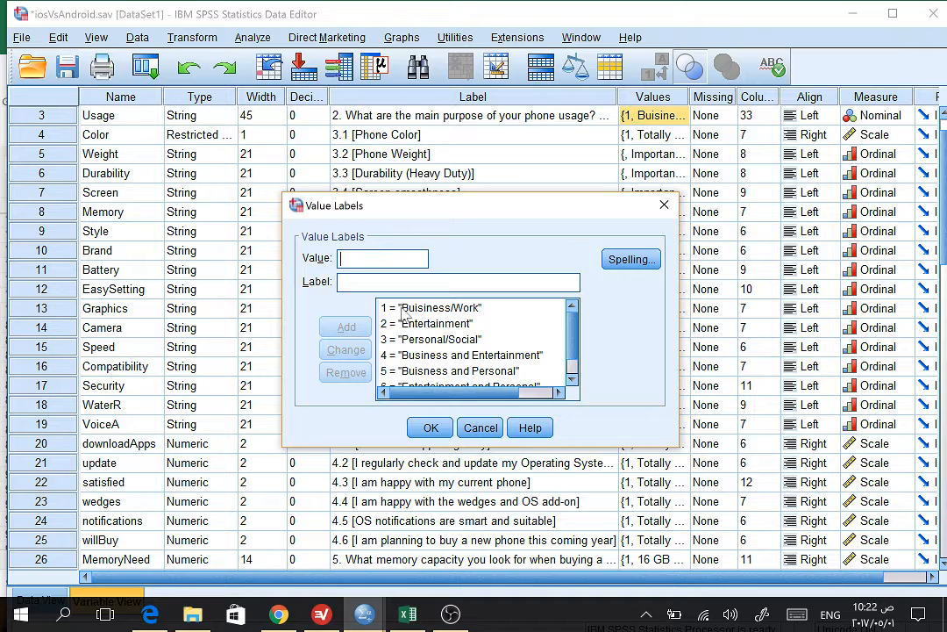
click(419, 309)
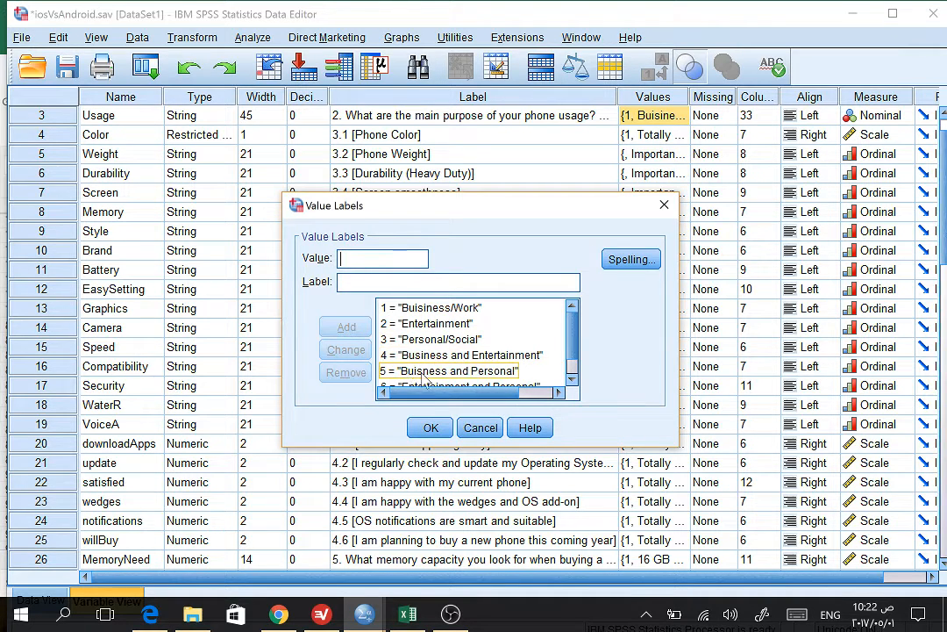
click(572, 380)
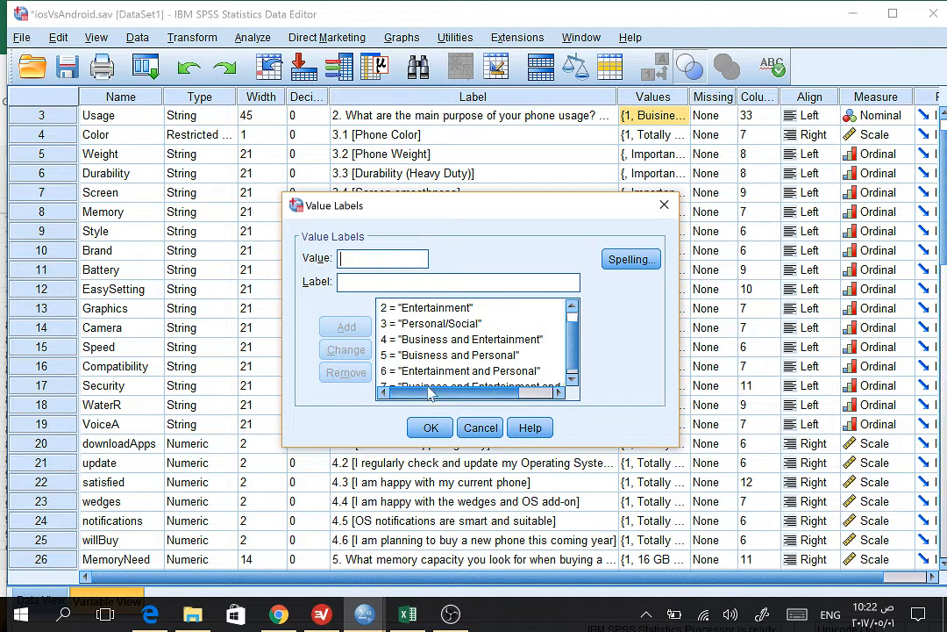
click(572, 380)
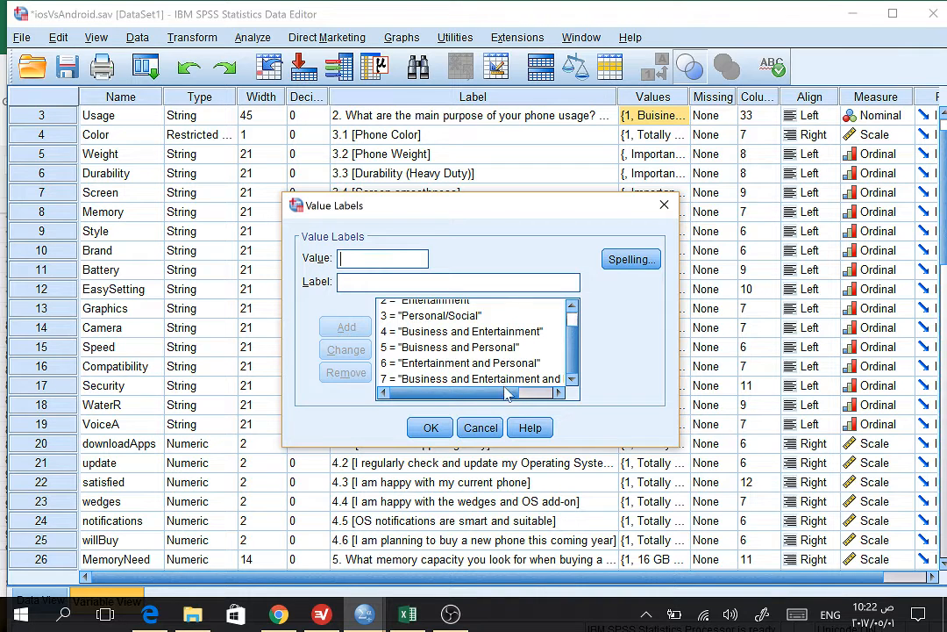
drag(419, 392, 597, 294)
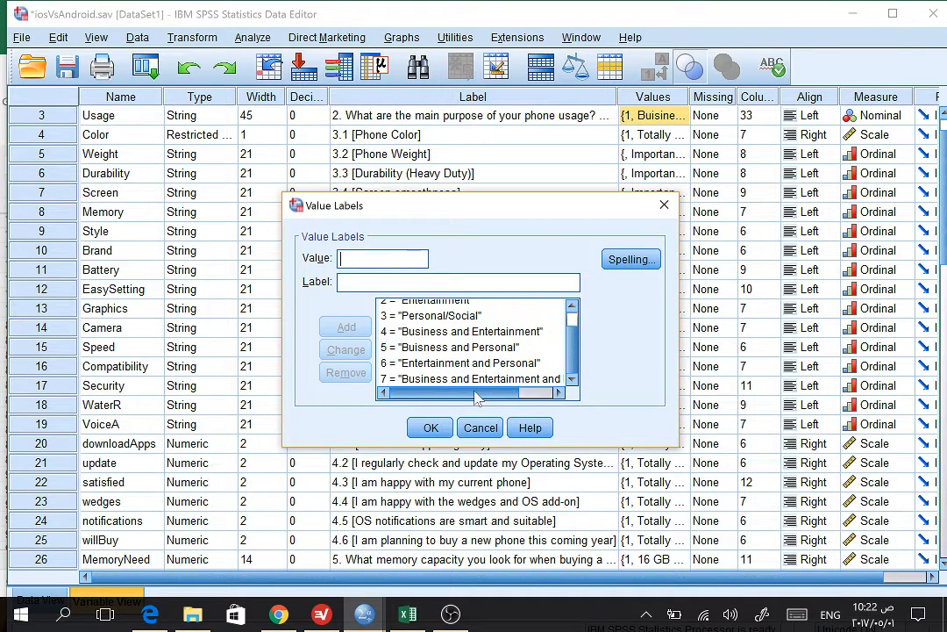
click(664, 201)
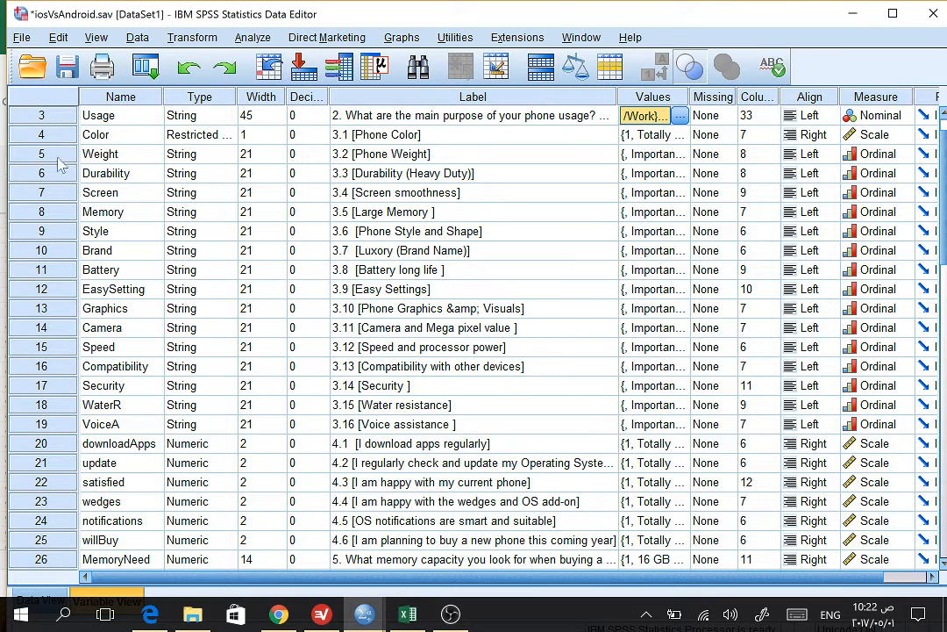
Step: Return to the Usage column in the data and toggle the display from numeric codes to value labels
click(39, 117)
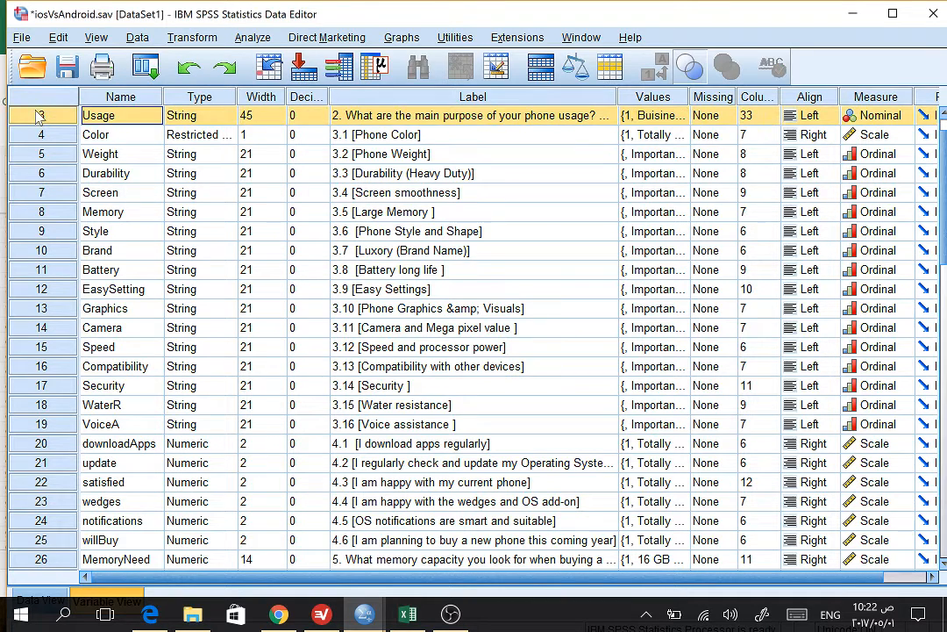
double_click(39, 117)
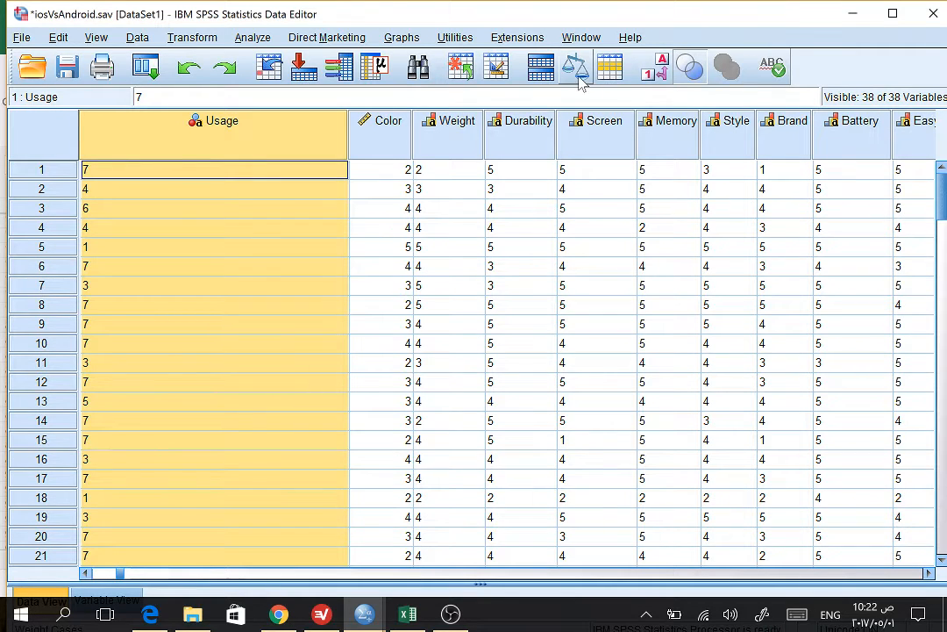
click(653, 77)
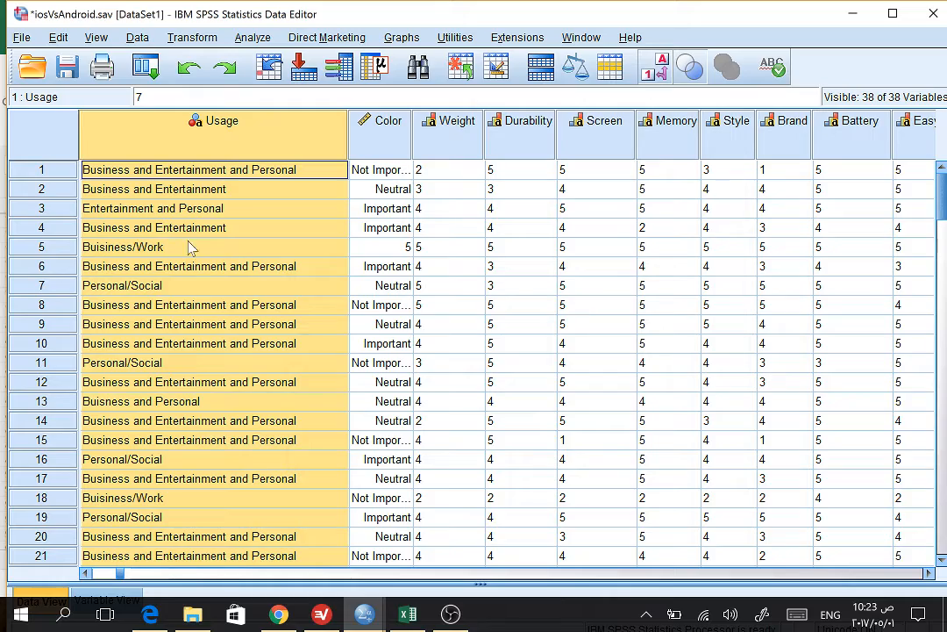
drag(940, 189, 921, 161)
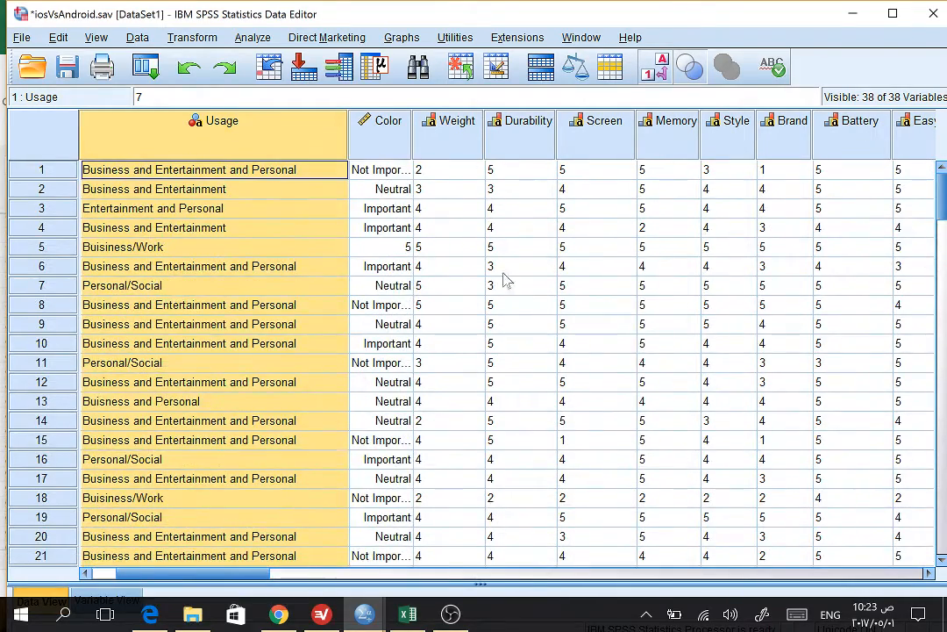
click(690, 68)
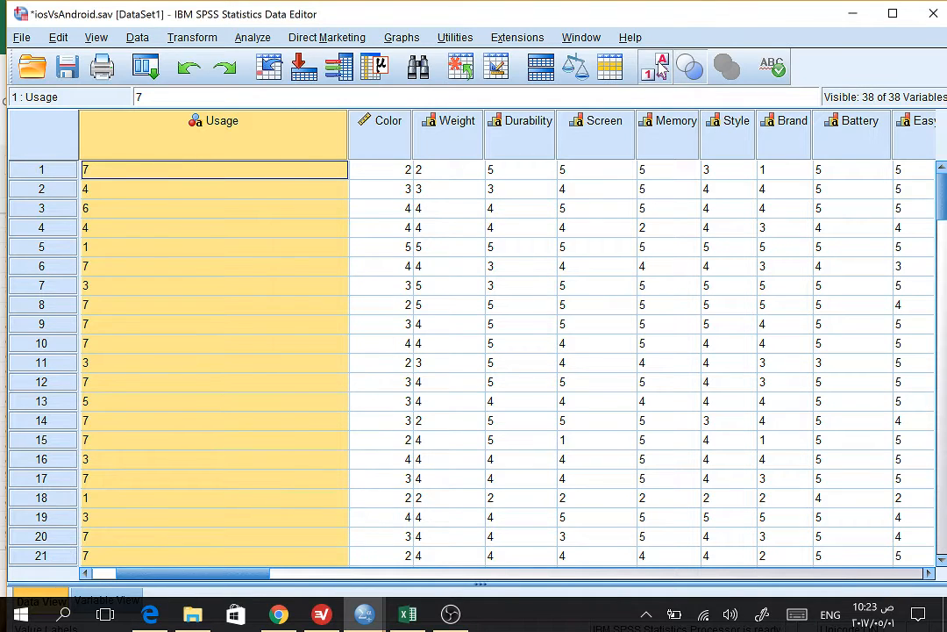
click(661, 70)
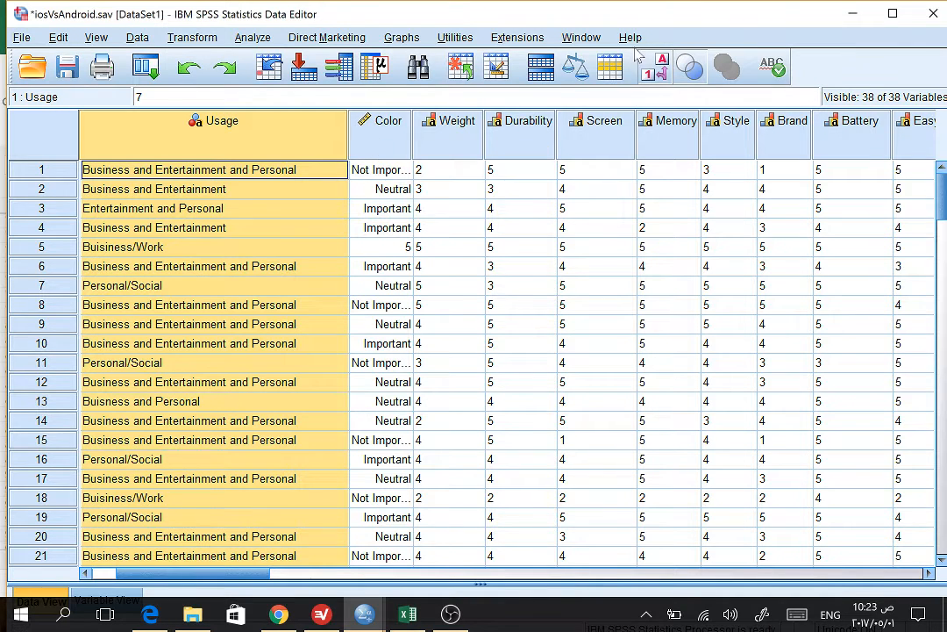
Step: Examine the Color variable's definition and the variable labels, and return to the ID column in the data
mouse_move(362, 156)
double_click(382, 127)
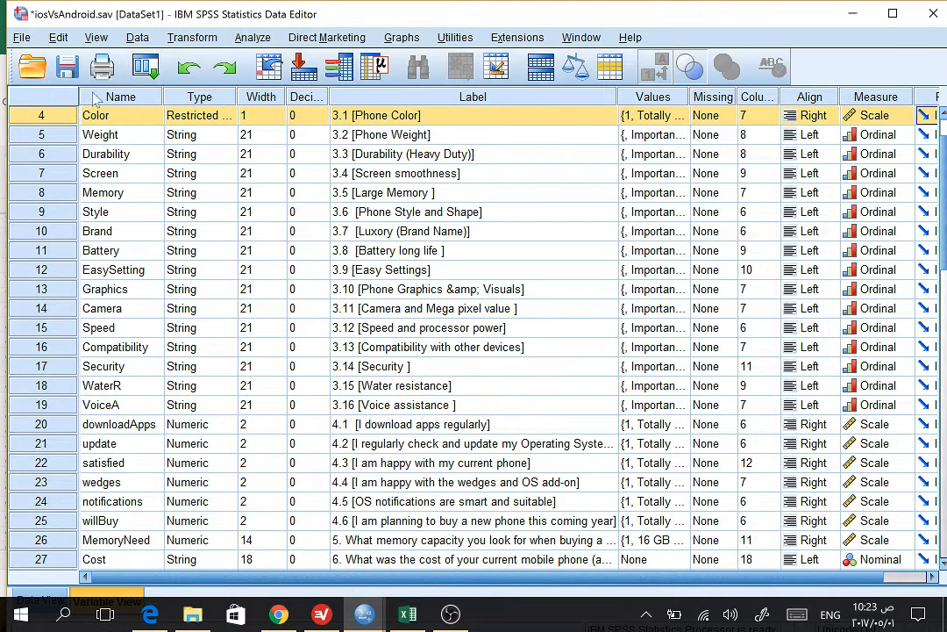
click(383, 96)
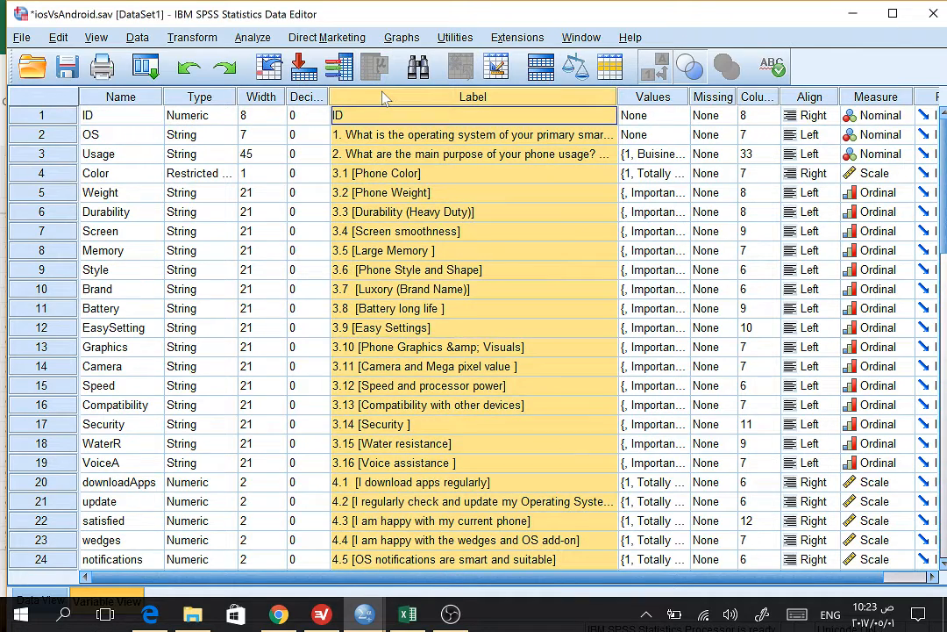
double_click(41, 117)
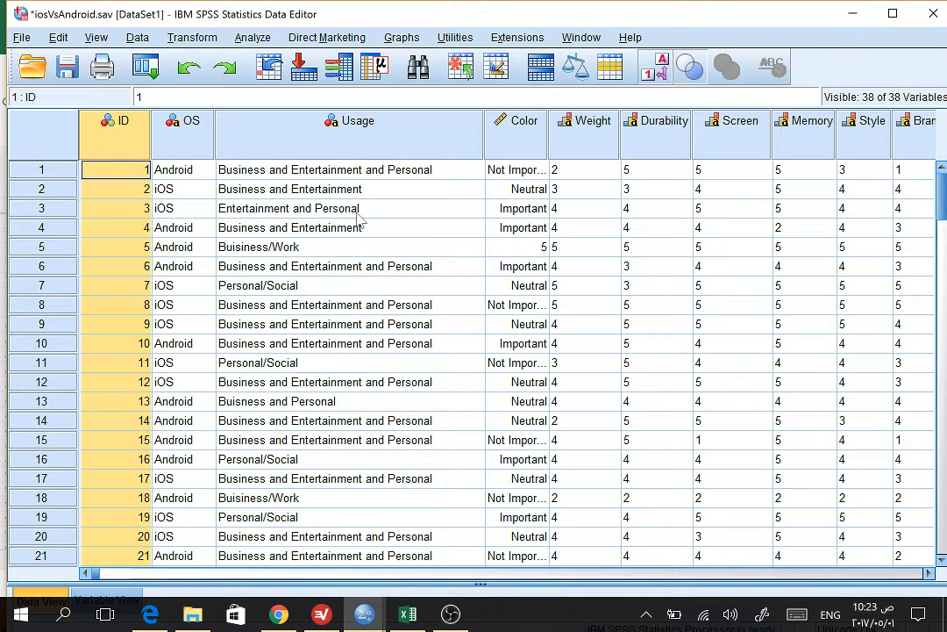
Step: Check which variables are available for a Bivariate correlation and close the dialog without running it
click(250, 37)
mouse_move(284, 124)
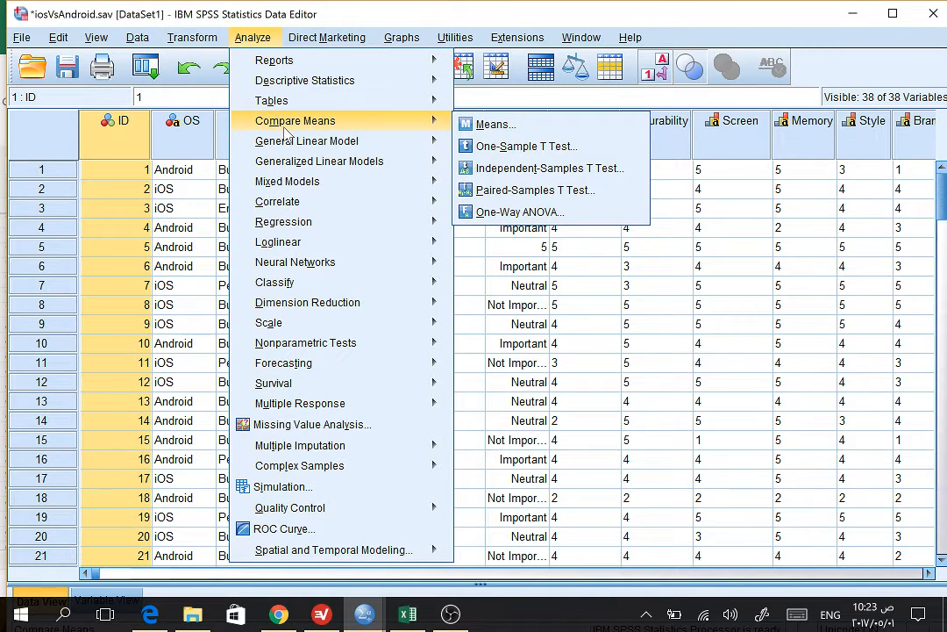
mouse_move(304, 205)
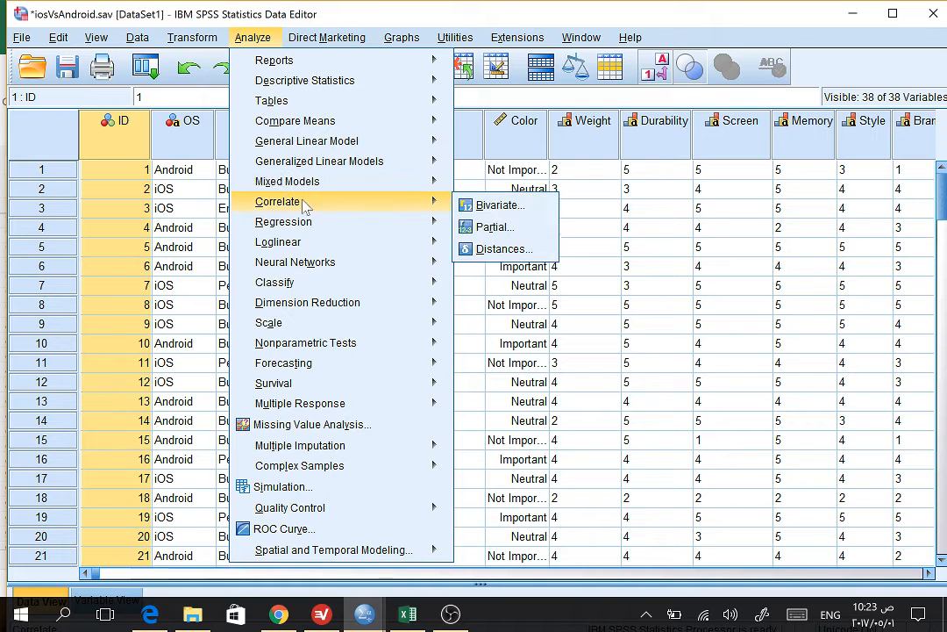
click(487, 205)
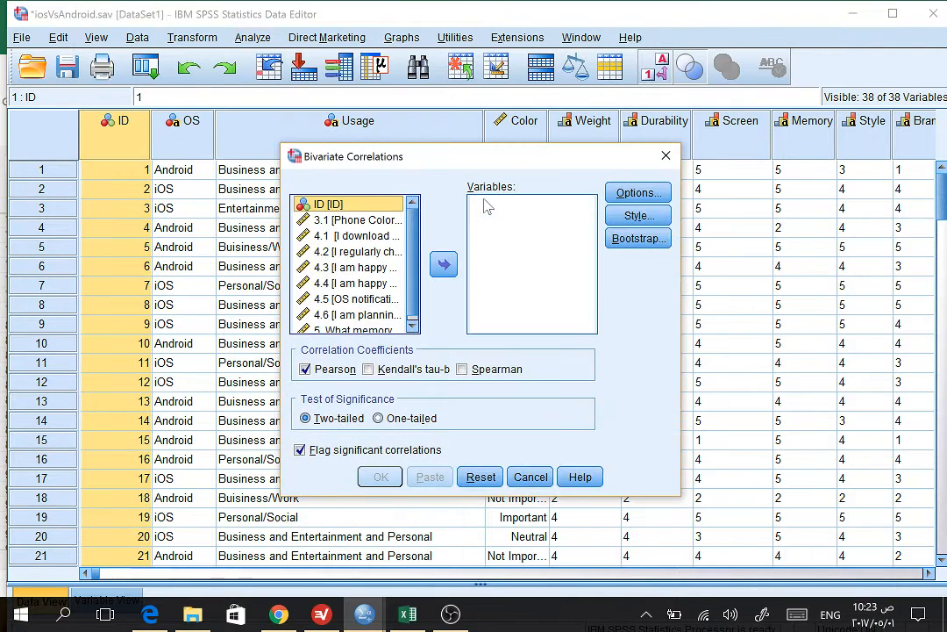
drag(409, 246, 402, 296)
scroll(396, 254, up, 1)
scroll(417, 308, down, 1)
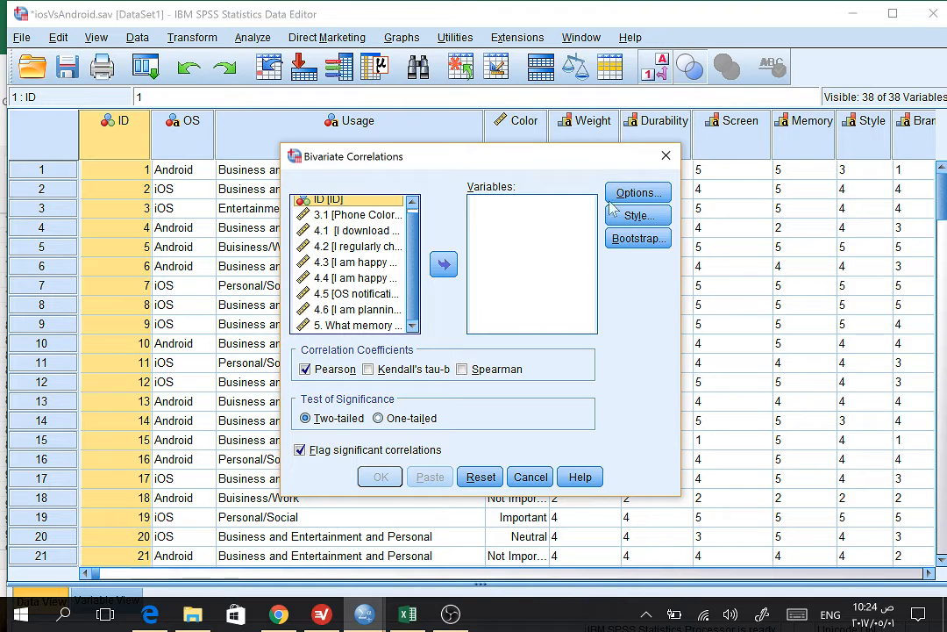
click(666, 155)
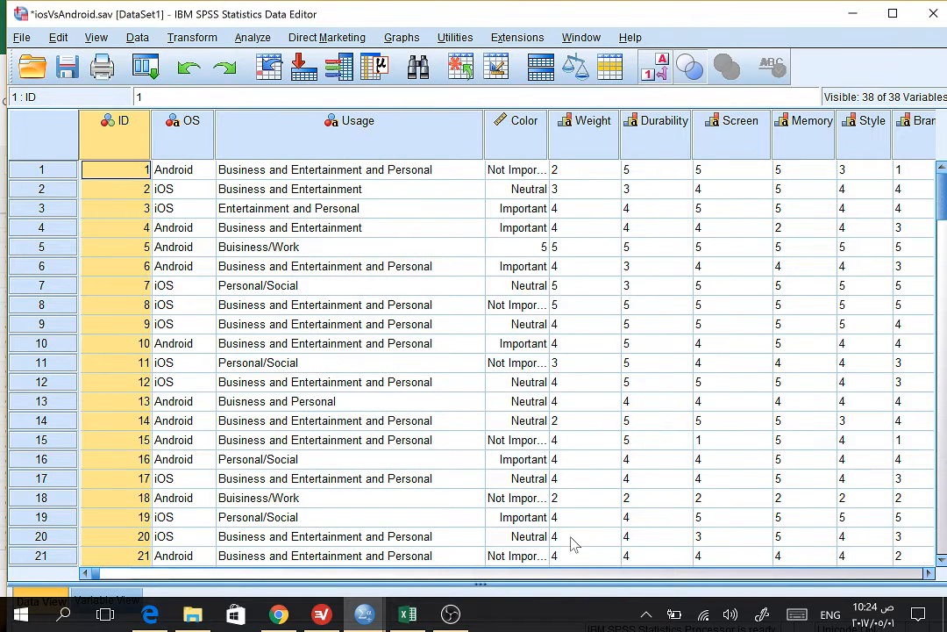
Step: Look through the remaining survey columns in the SPSS data and in the Excel response sheet
click(474, 573)
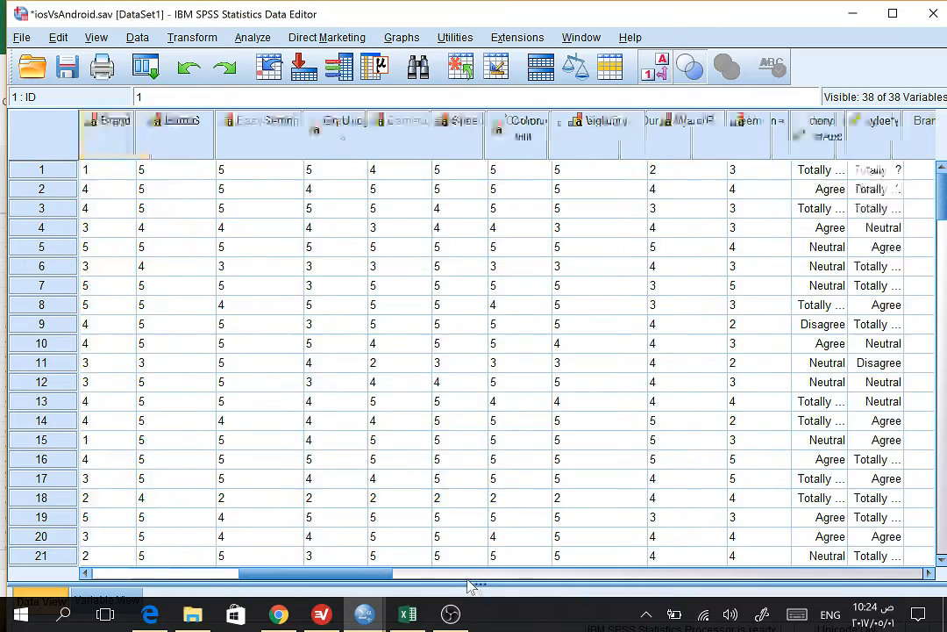
drag(471, 575, 314, 564)
click(406, 613)
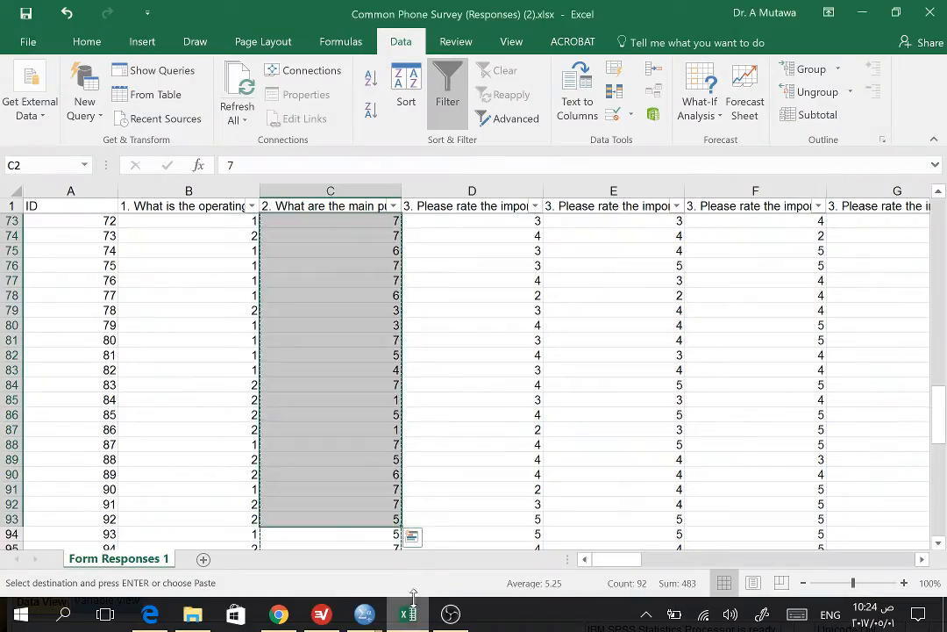
drag(630, 563, 788, 551)
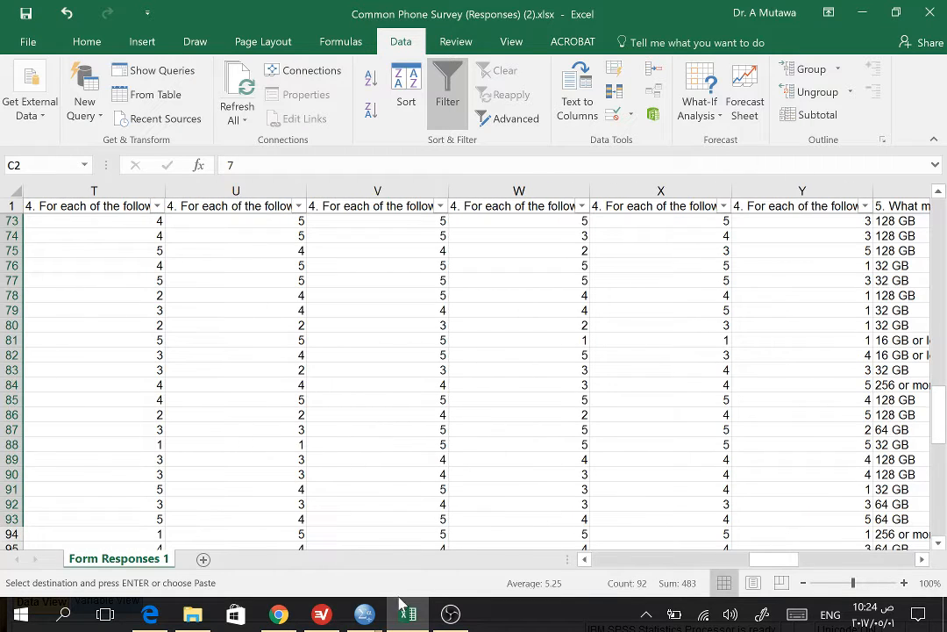
Step: Switch to Chrome and review the feature importance ratings of question 3 in the Common Phone Survey form
click(279, 614)
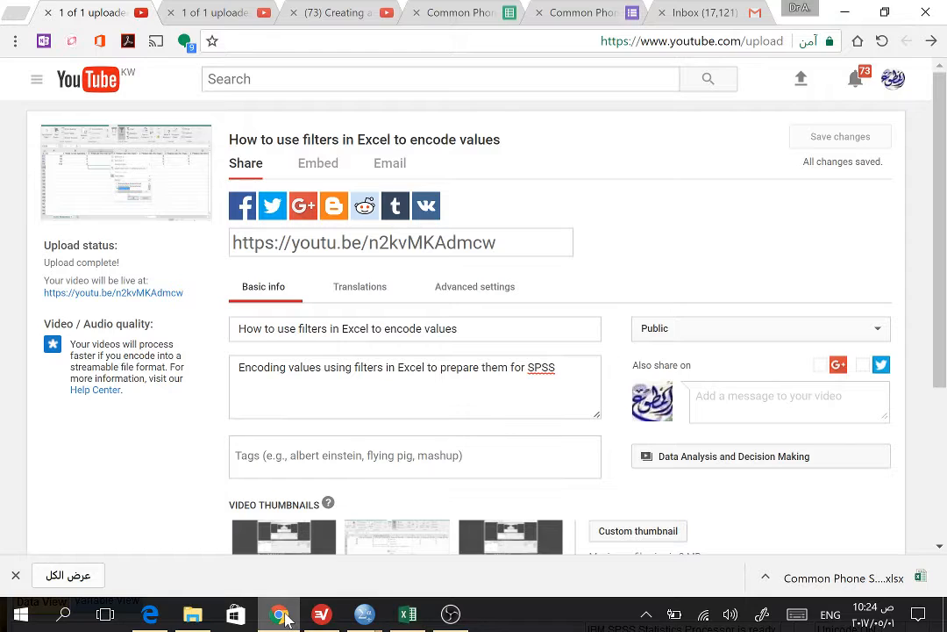
click(474, 12)
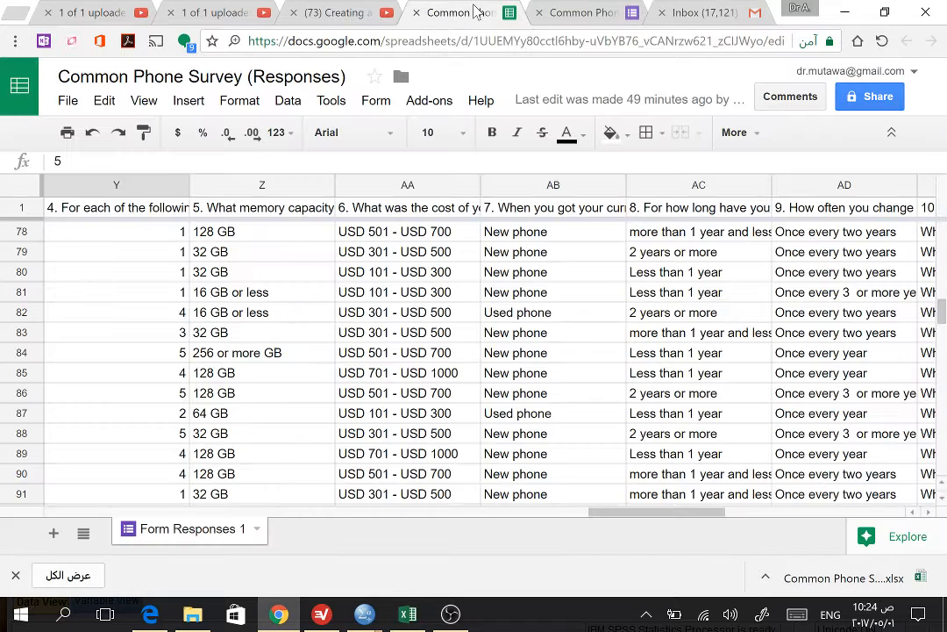
click(579, 13)
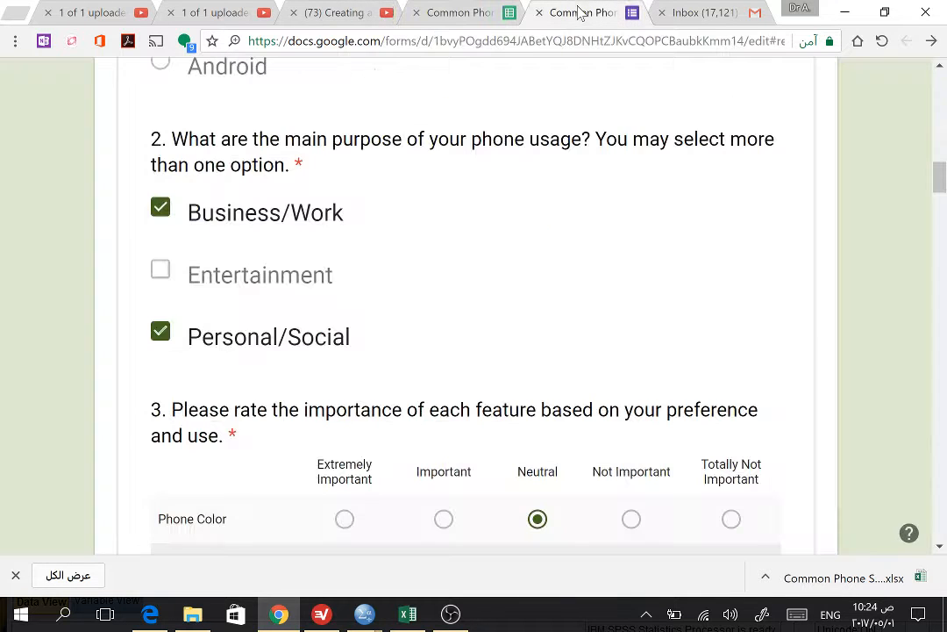
scroll(597, 230, down, 2)
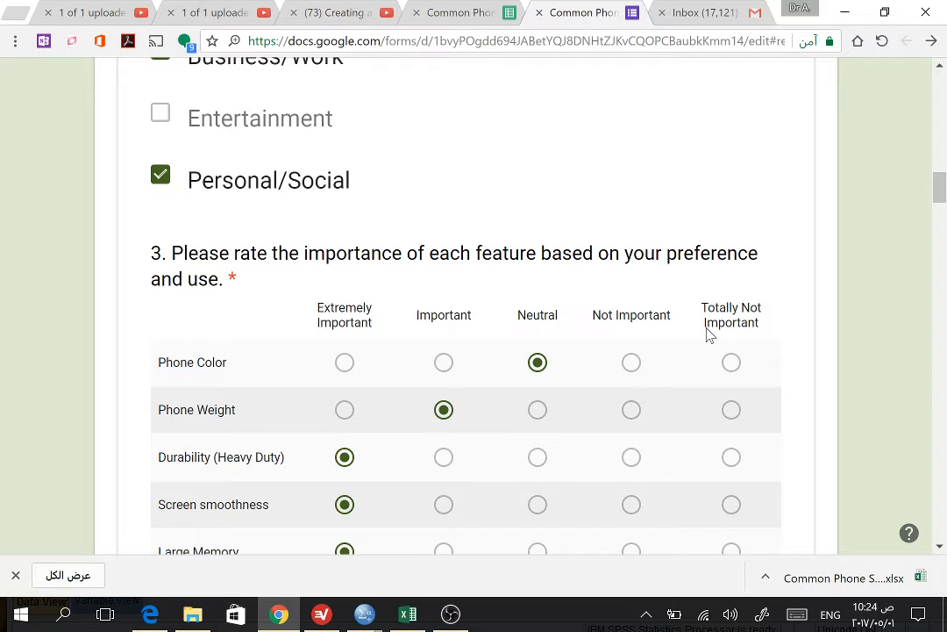
scroll(708, 333, down, 3)
scroll(708, 333, up, 1)
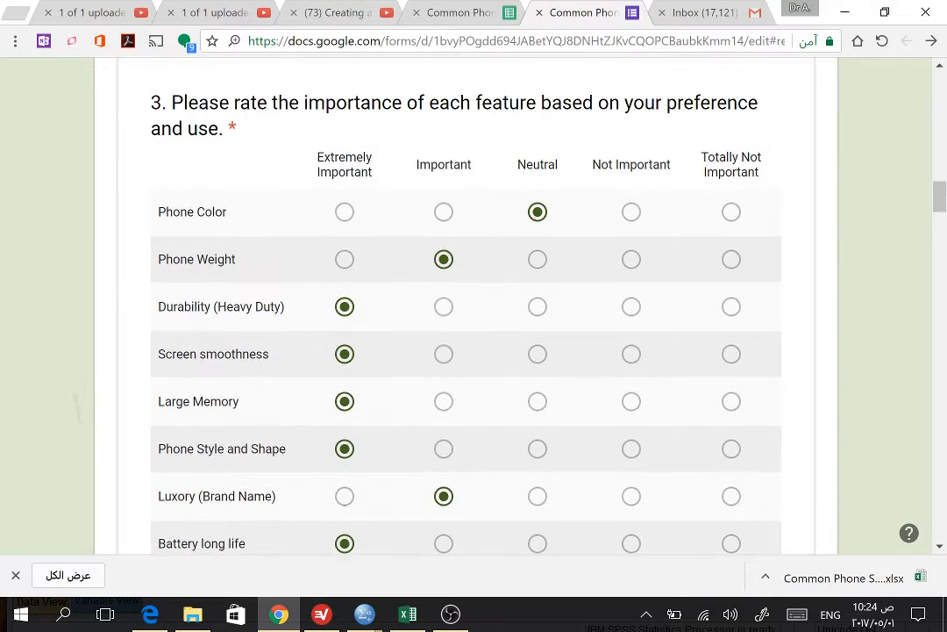
Step: Review the importance scale of question 3 and the 5-to-1 agreement scale of question 4 in the survey form
scroll(467, 307, up, 1)
scroll(467, 307, down, 1)
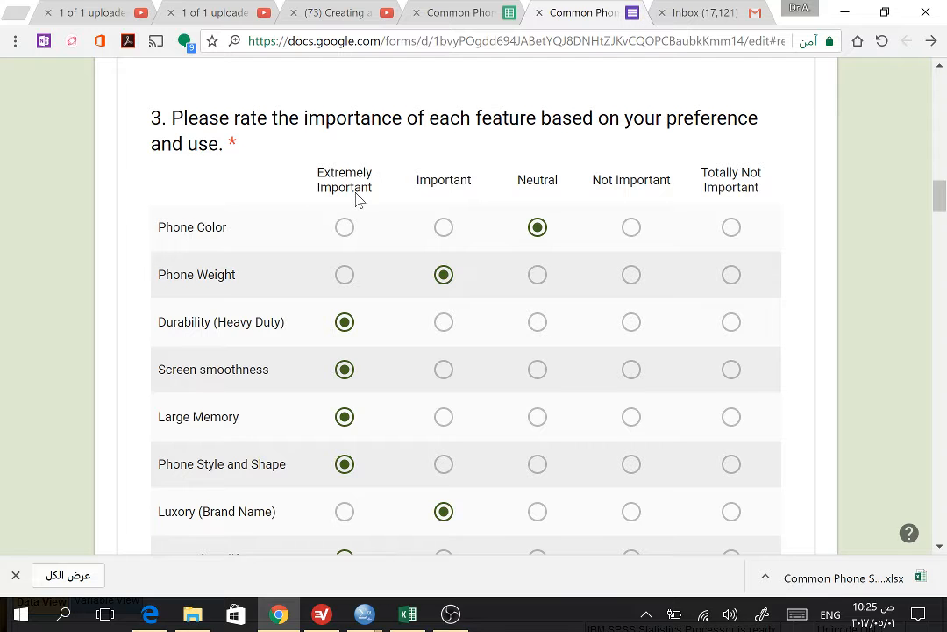
scroll(356, 193, down, 1)
scroll(356, 193, up, 1)
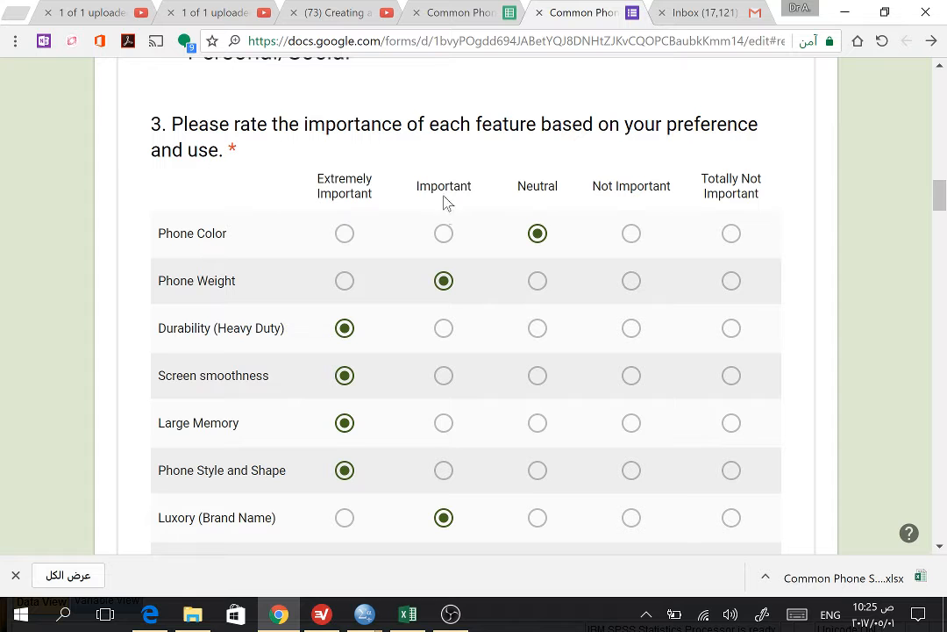
scroll(447, 206, down, 8)
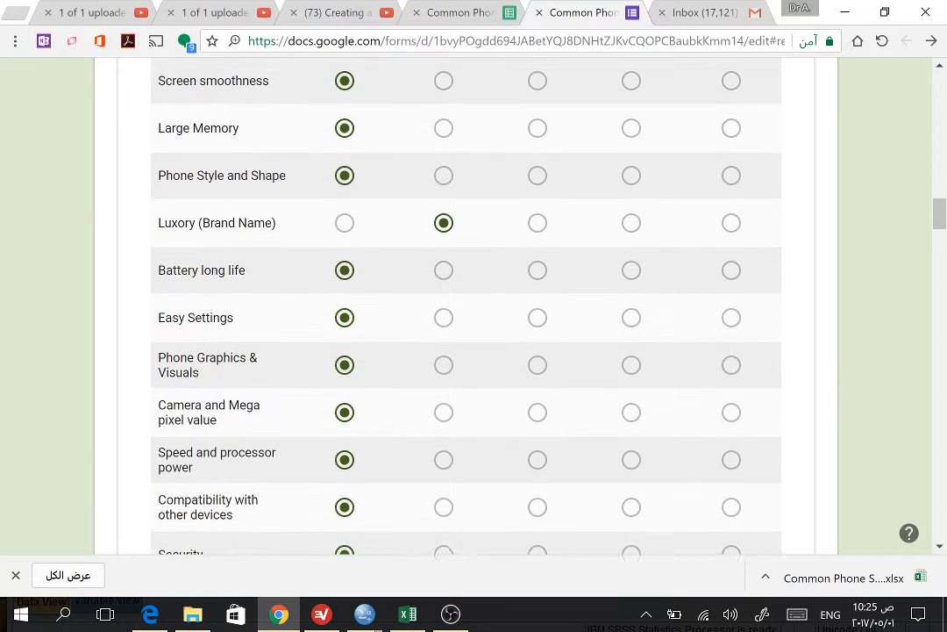
scroll(464, 307, down, 4)
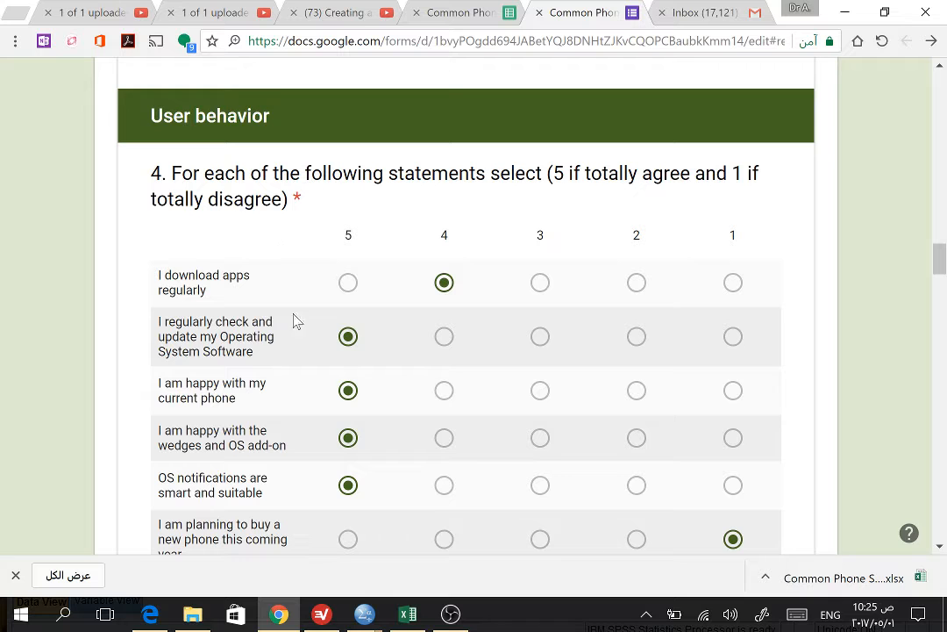
Step: Look over the coded rating columns for questions 3 and 4 in Excel, and return to the first columns of the SPSS data
key(alt+Tab)
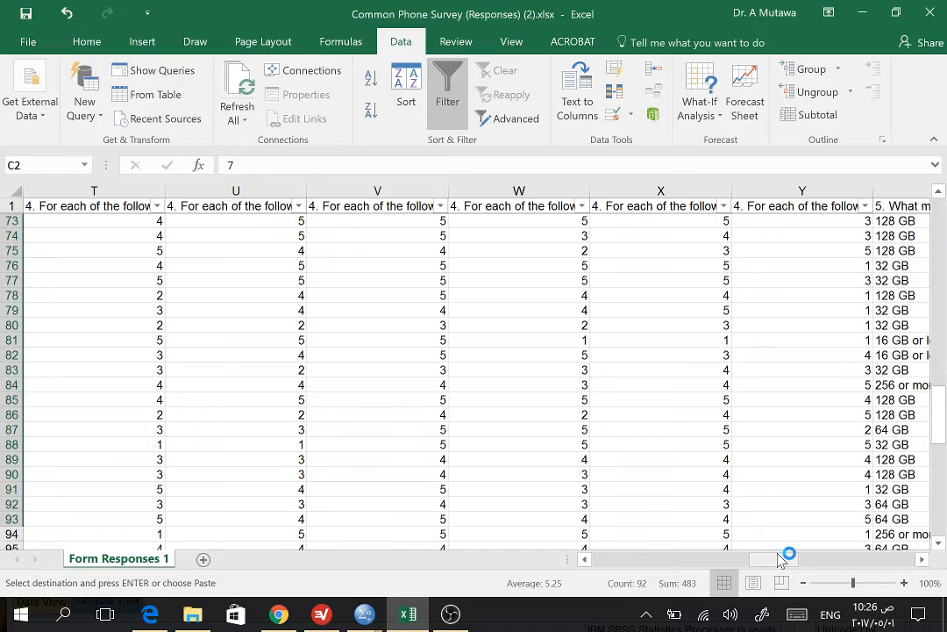
drag(781, 560, 704, 577)
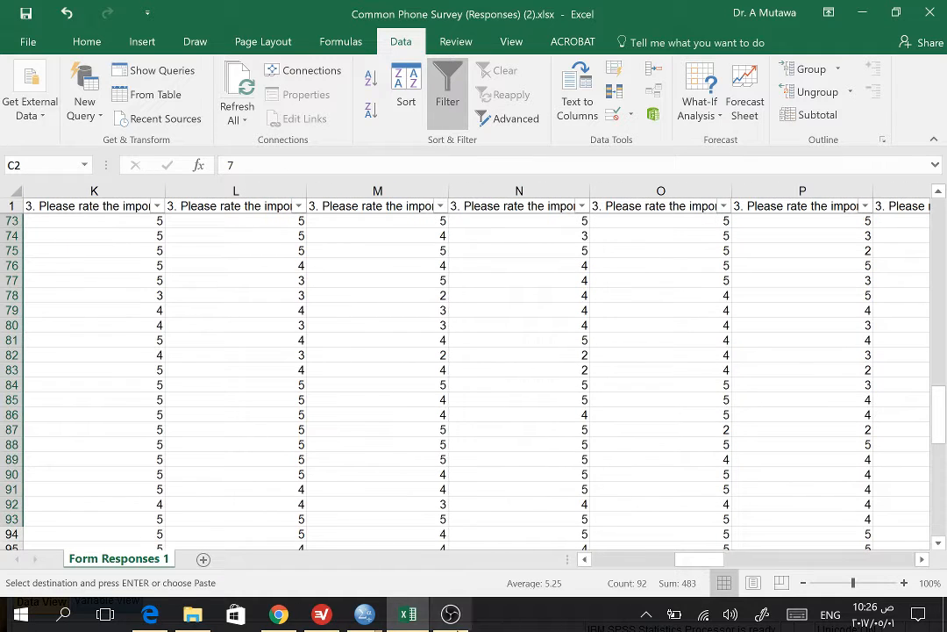
click(368, 617)
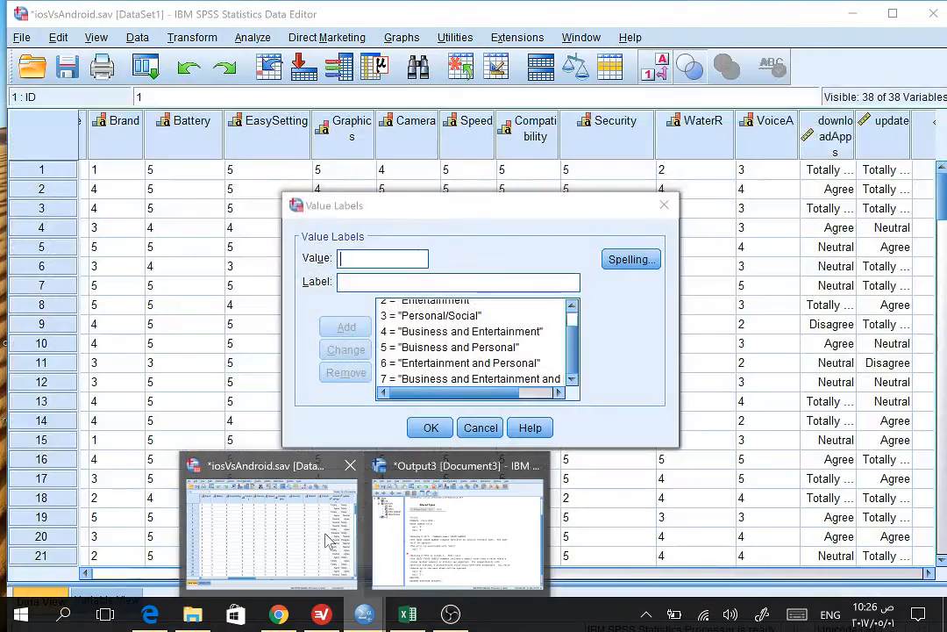
click(326, 540)
click(329, 536)
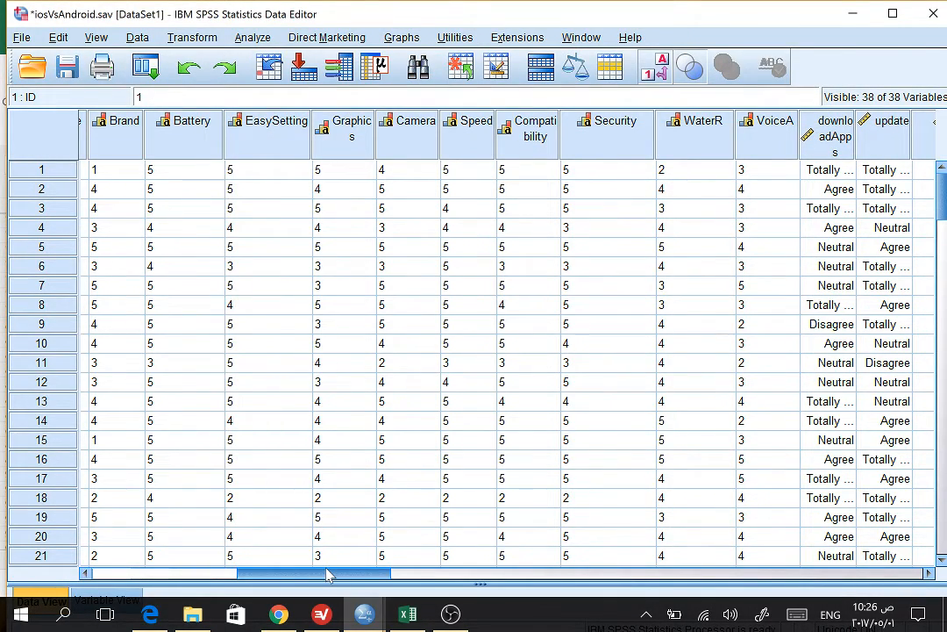
drag(328, 573, 175, 577)
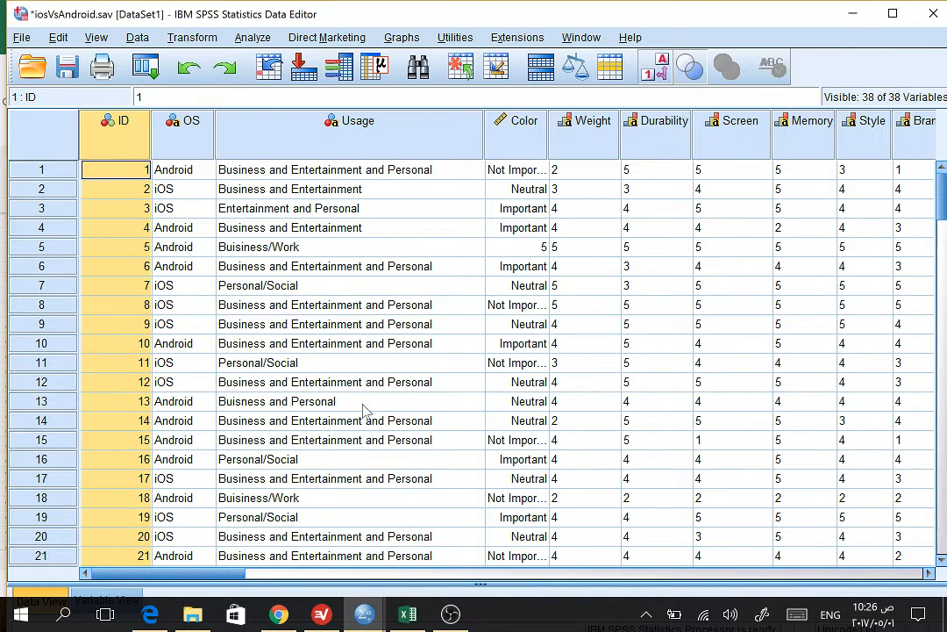
Step: View the Usage variable's definition in SPSS, and check the numeric operating system codes for question 1 in the Excel response sheet
double_click(359, 123)
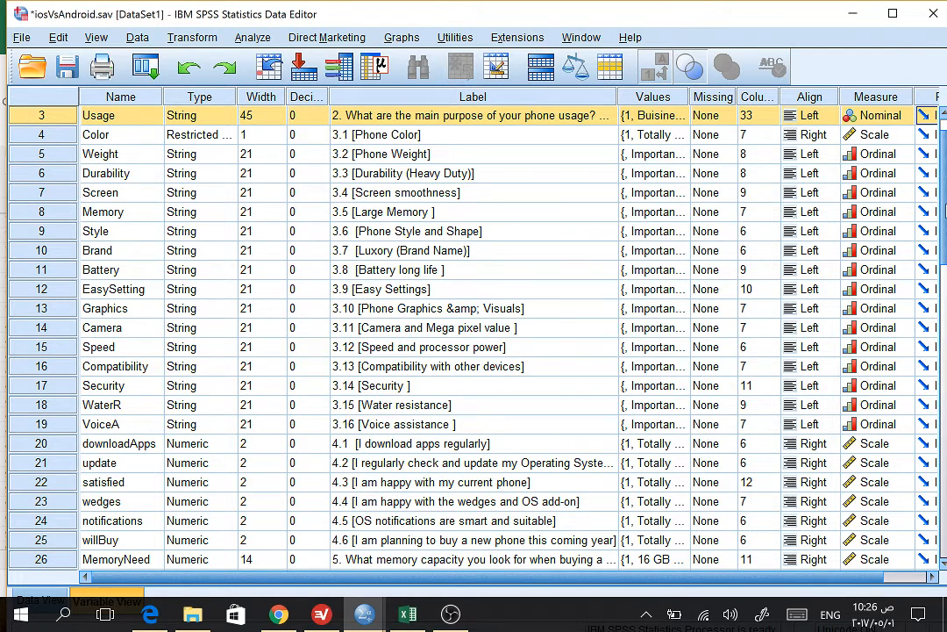
scroll(943, 210, up, 1)
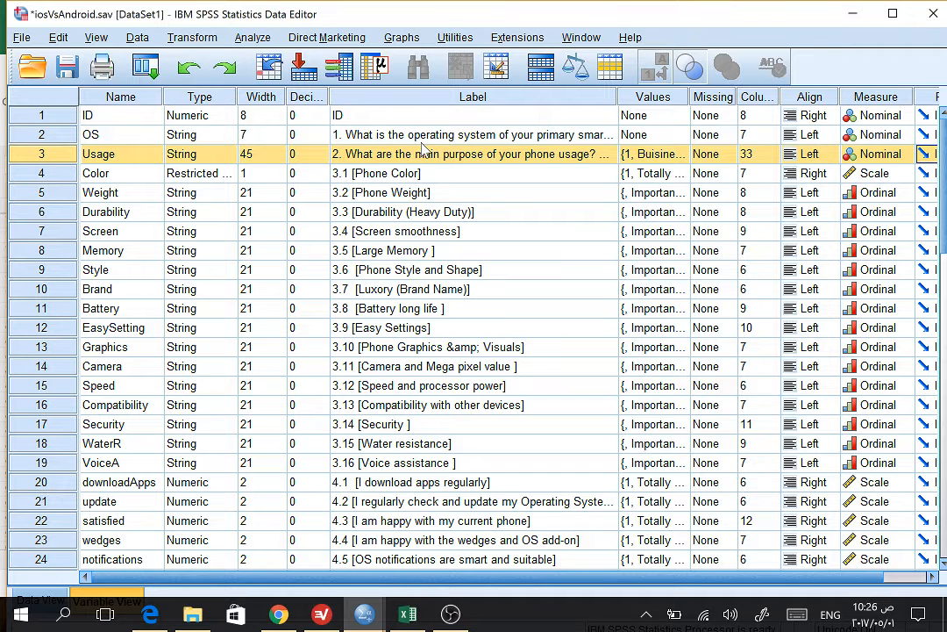
key(alt+Tab)
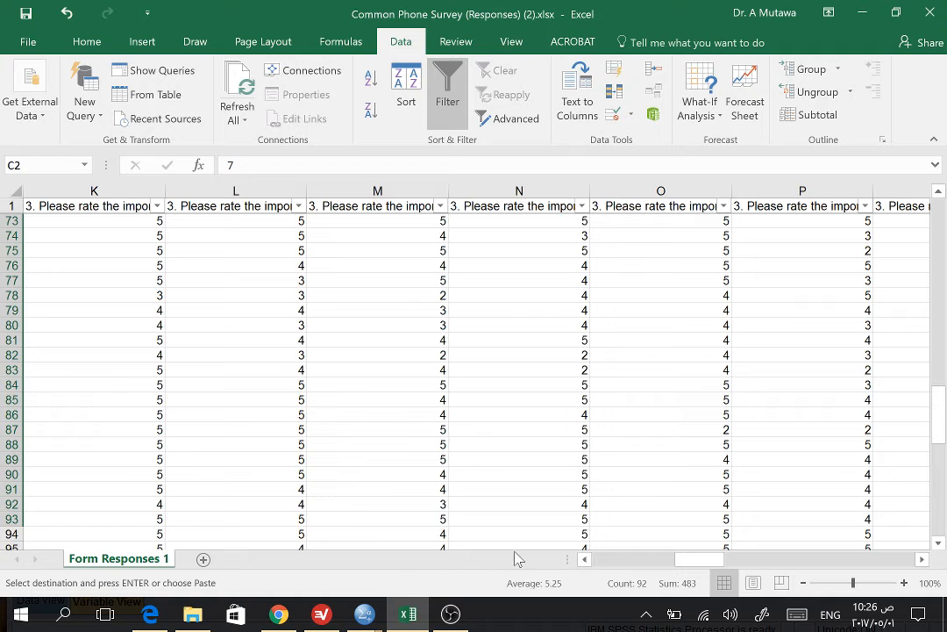
click(614, 560)
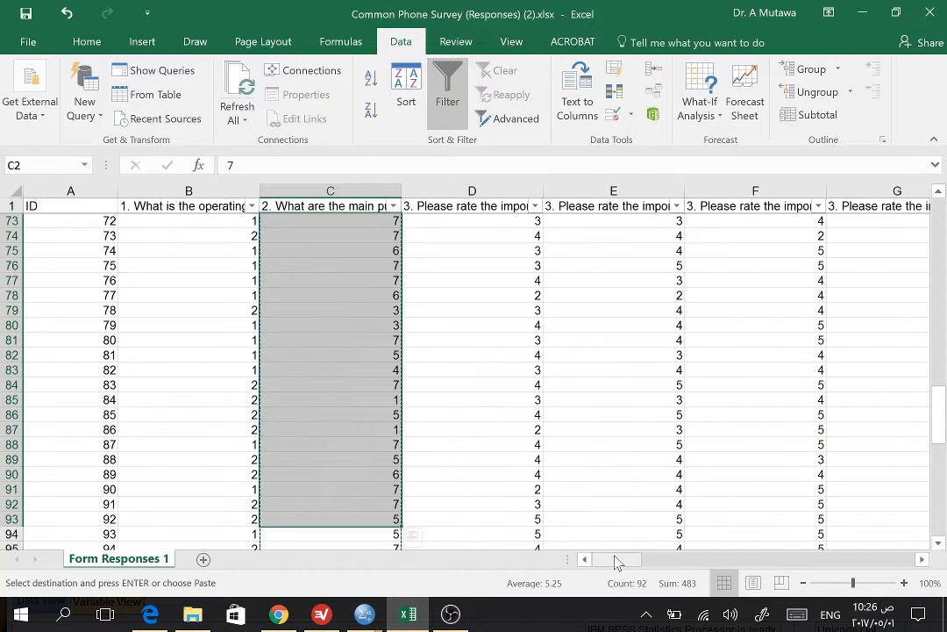
click(612, 558)
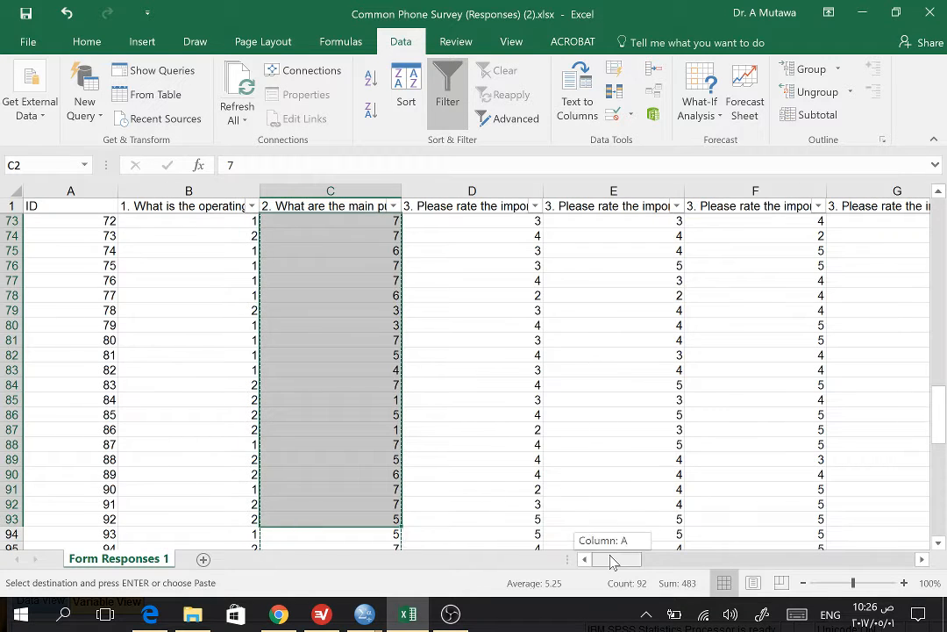
click(249, 224)
click(250, 233)
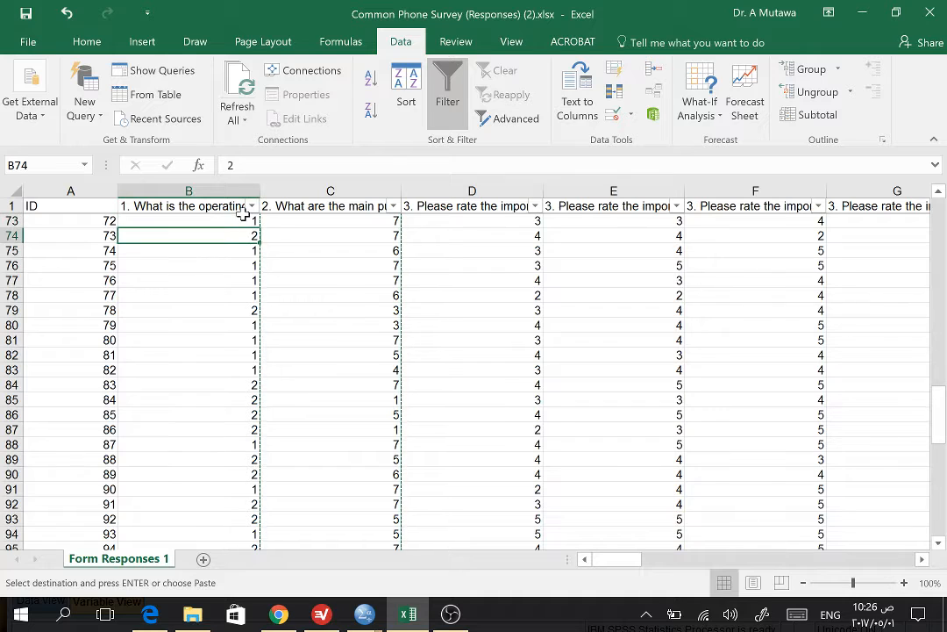
click(248, 220)
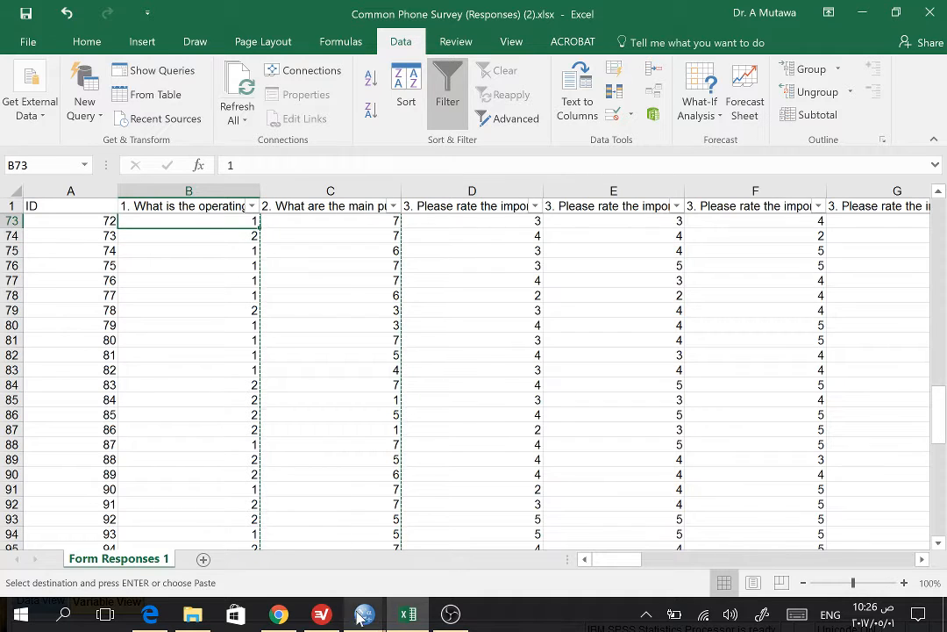
Step: In SPSS, add the value label Android for value 1 of the OS variable
mouse_move(360, 617)
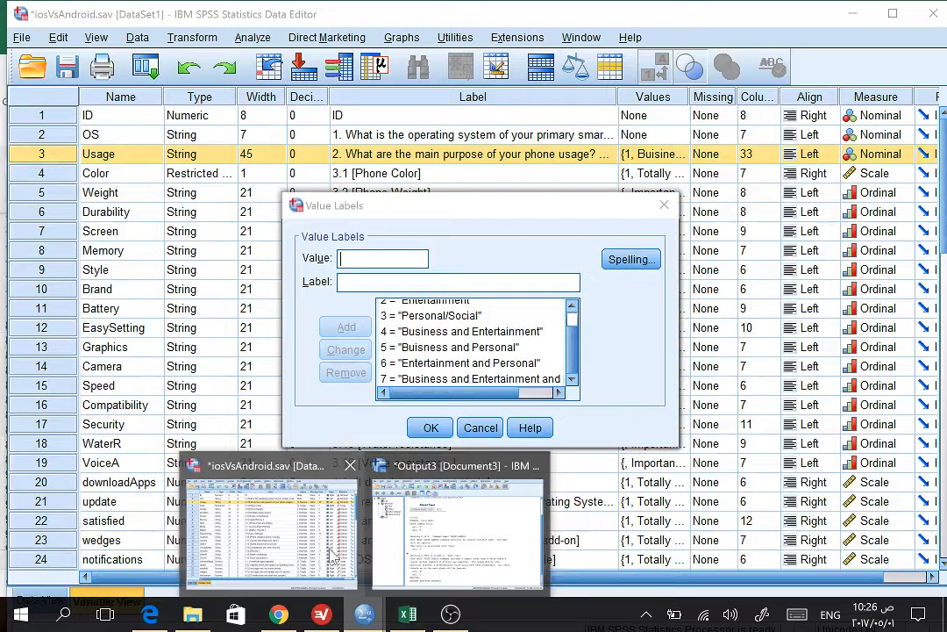
click(332, 553)
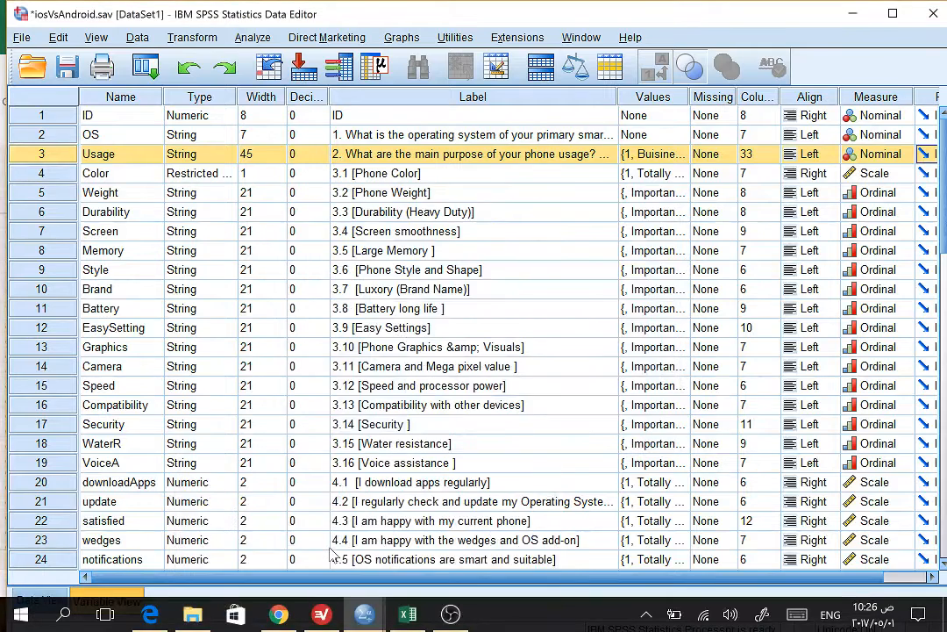
click(709, 137)
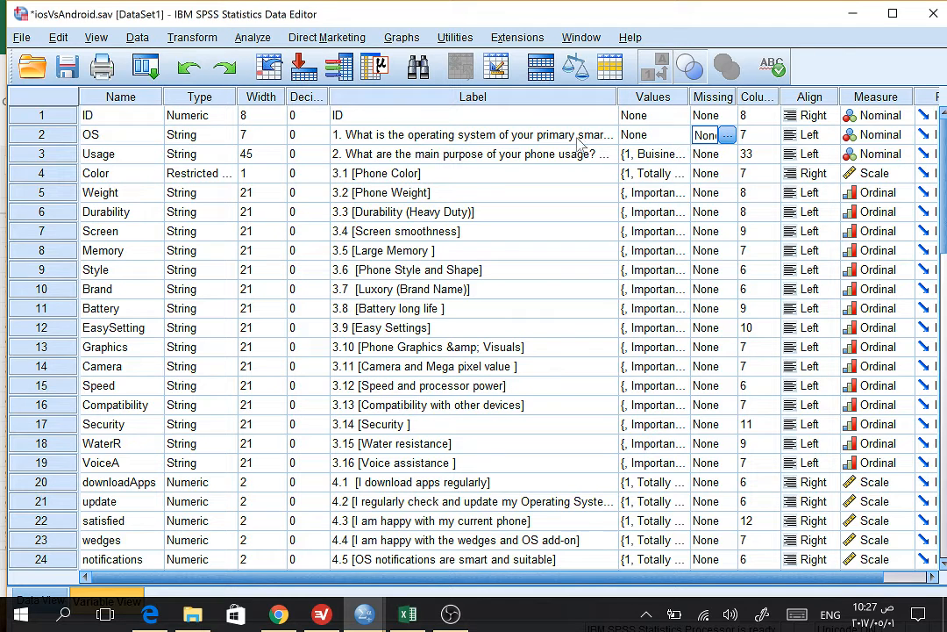
click(651, 137)
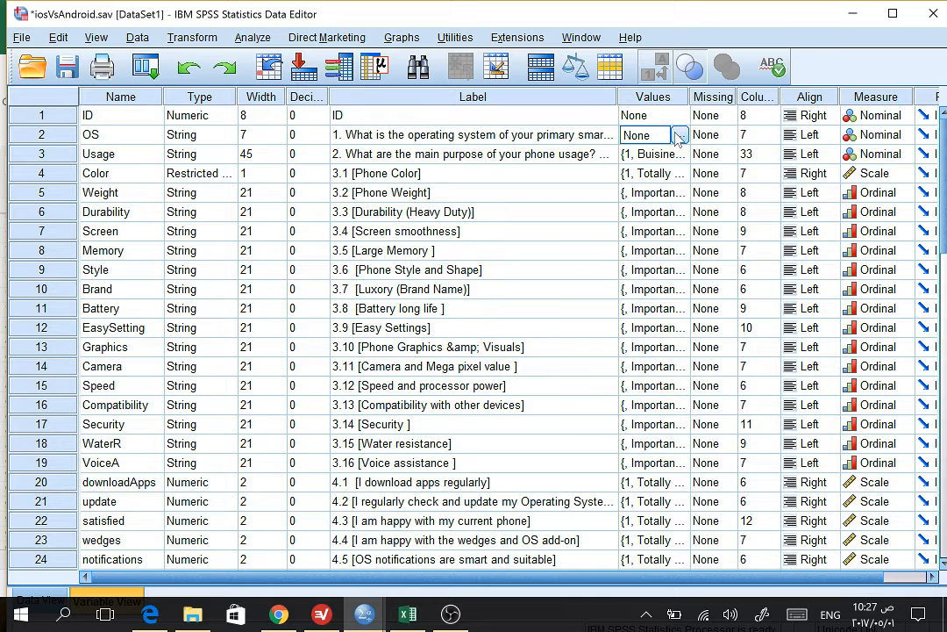
click(681, 136)
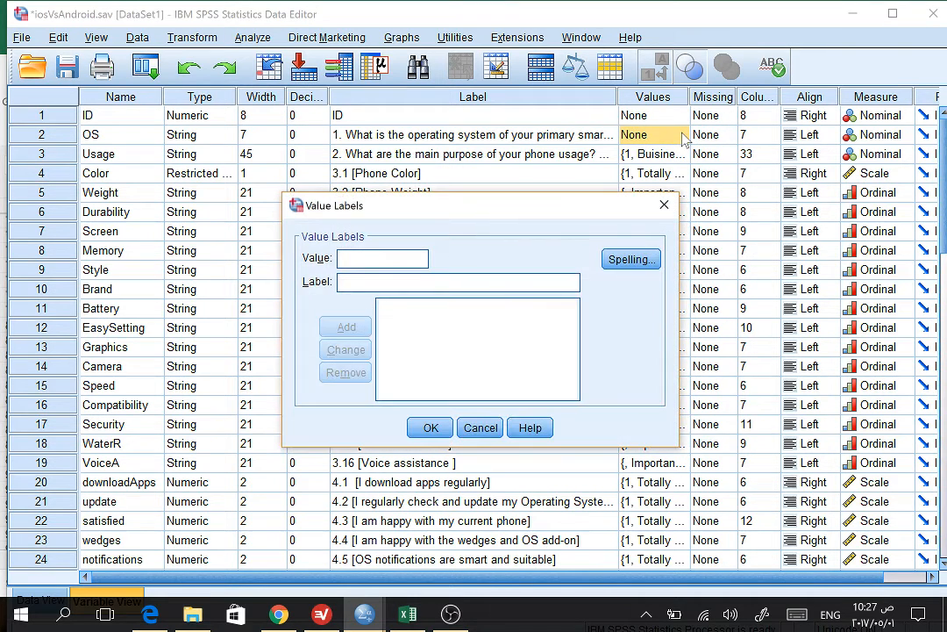
click(664, 206)
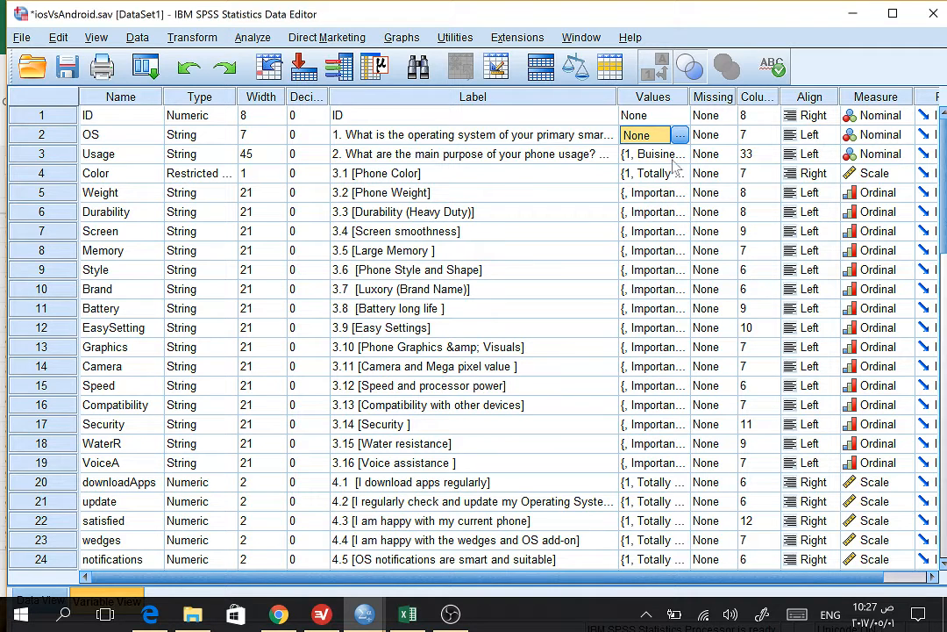
click(681, 135)
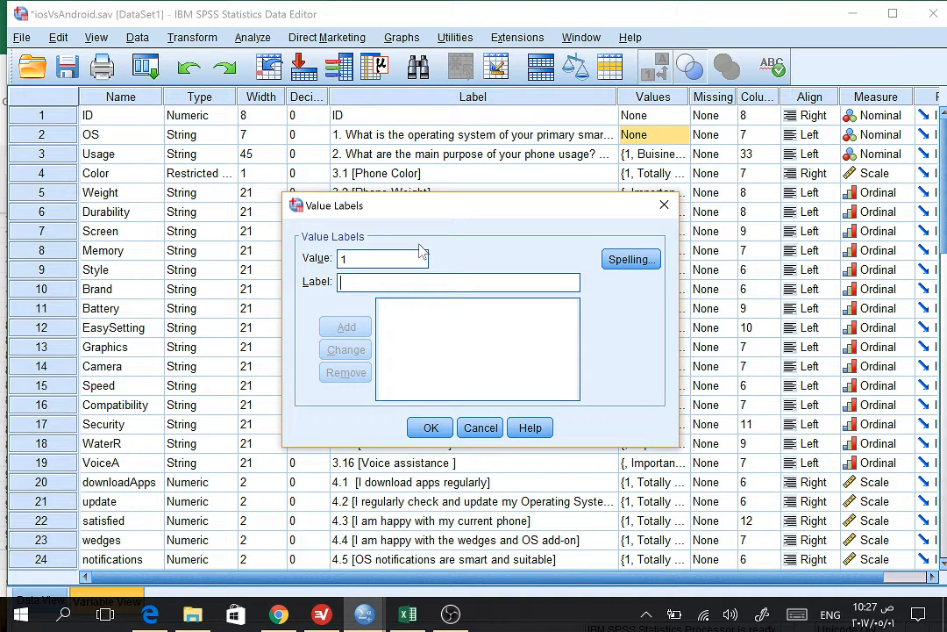
text(Android)
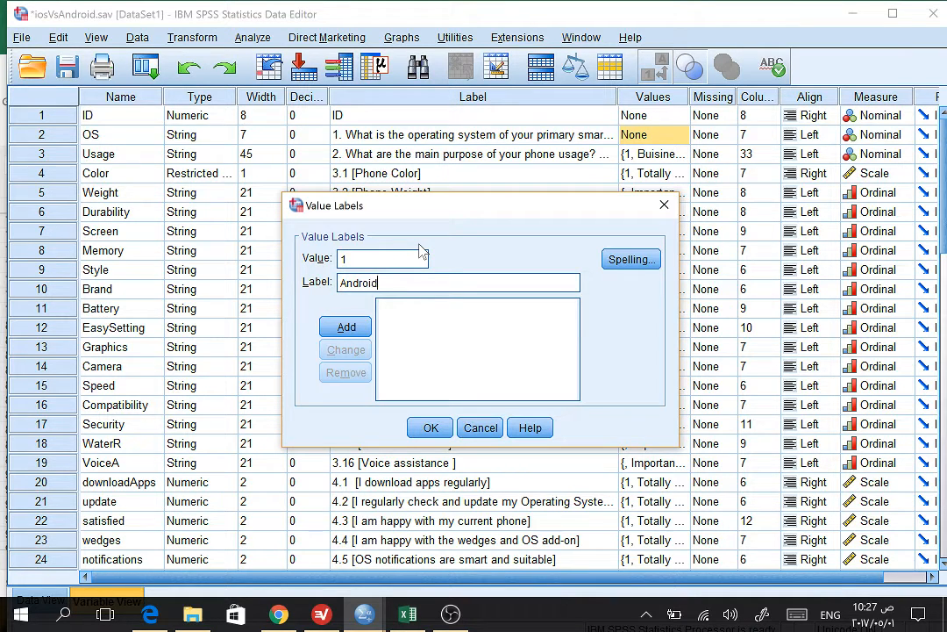
key(Return)
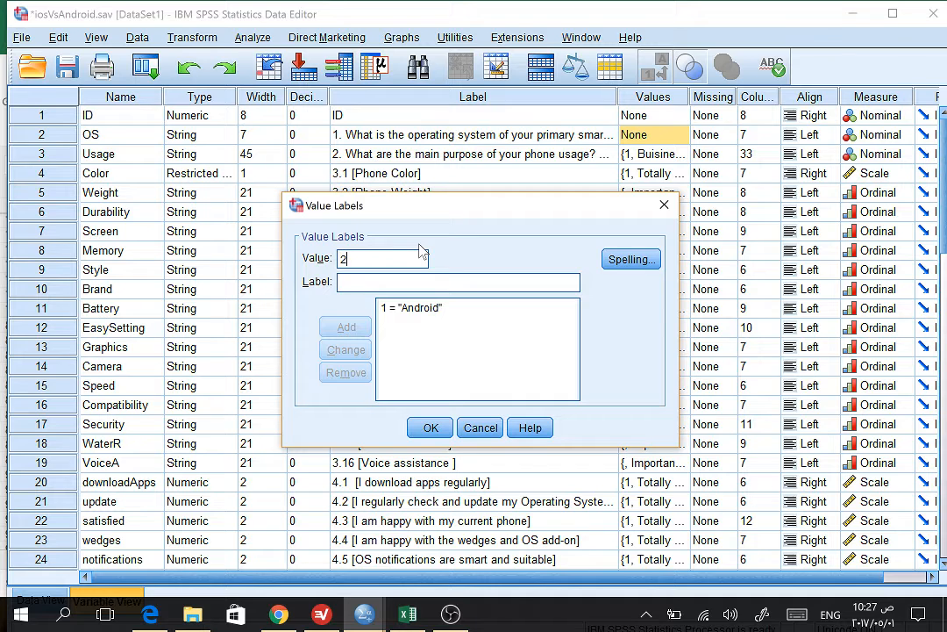
Step: Add the value label IOS for value 2 and apply the OS variable's value labels
key(Tab)
text(q)
key(BackSpace)
text(o)
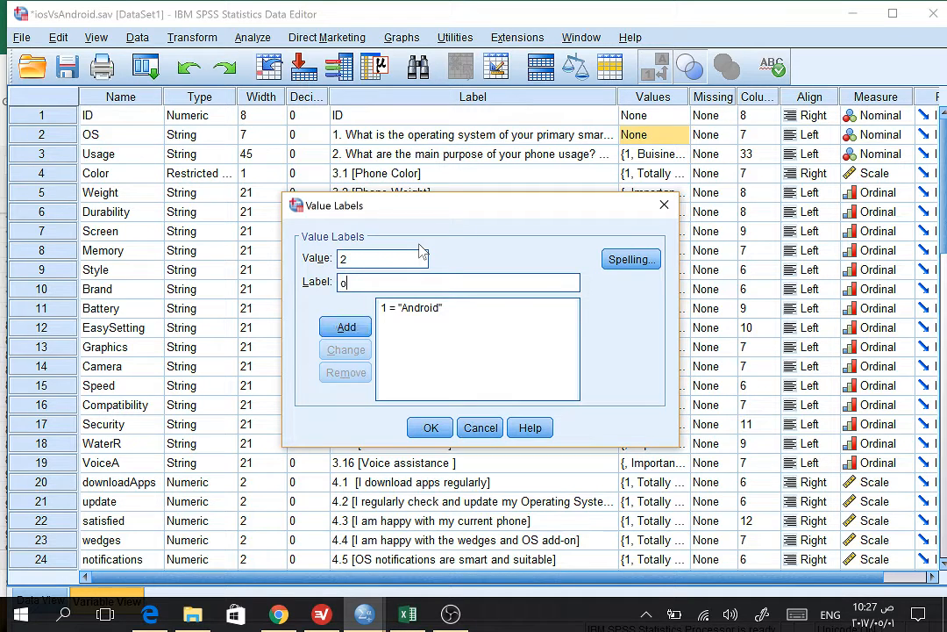
key(BackSpace)
text(IOS)
key(Return)
click(430, 426)
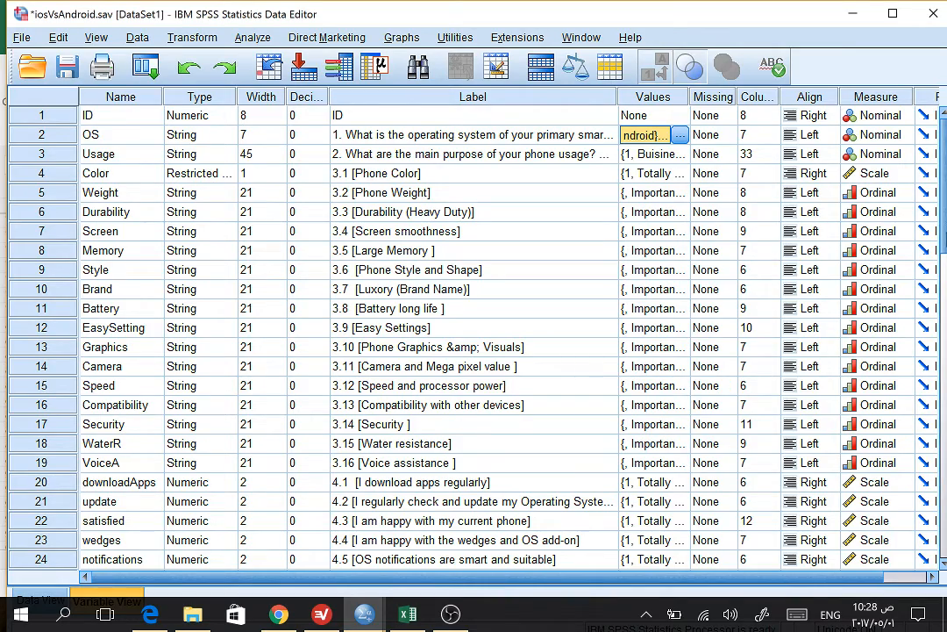
Step: Examine the value labels defined for the MemoryNeed variable and close them without changes
scroll(940, 345, down, 6)
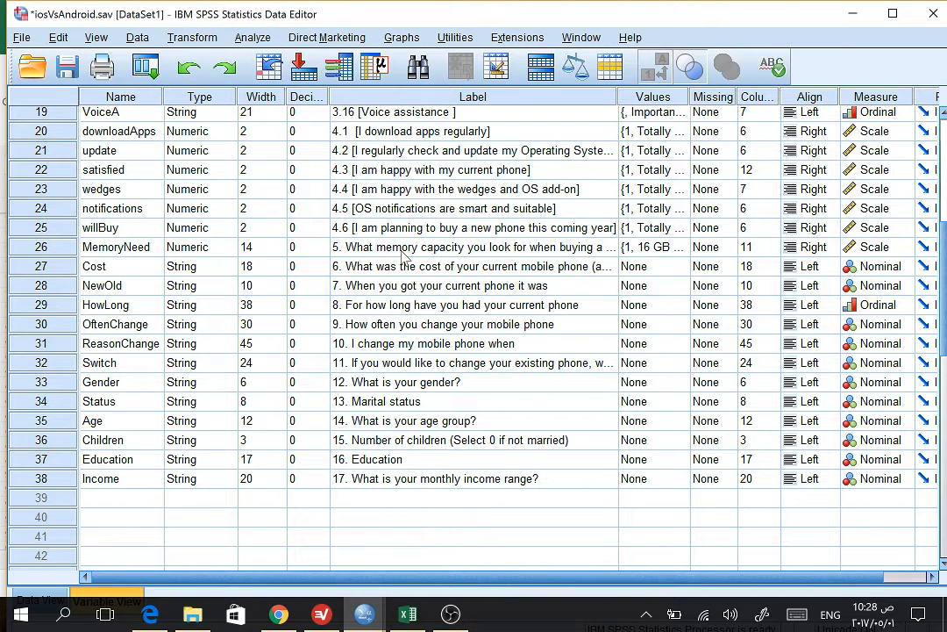
click(667, 248)
click(679, 248)
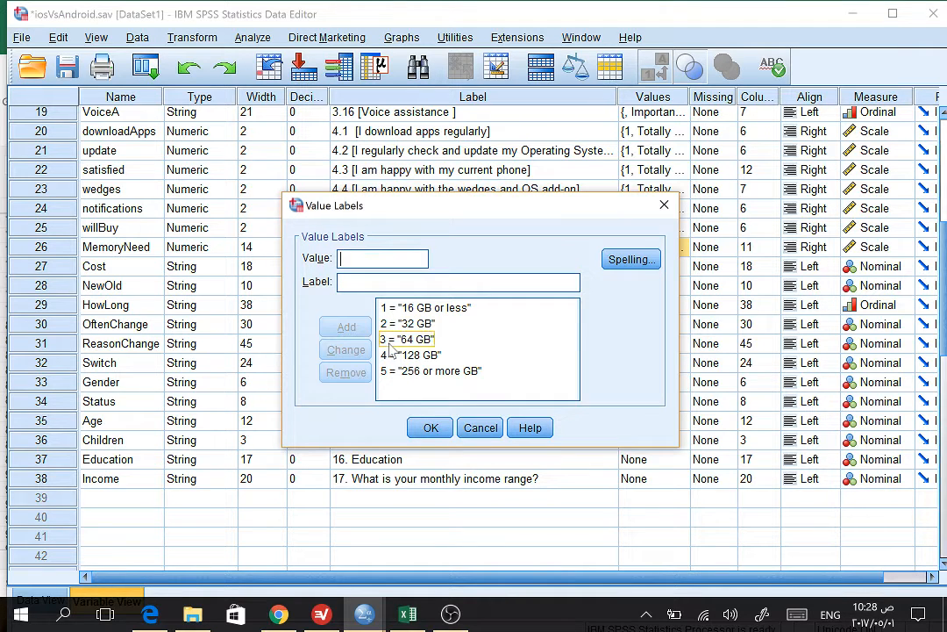
click(481, 427)
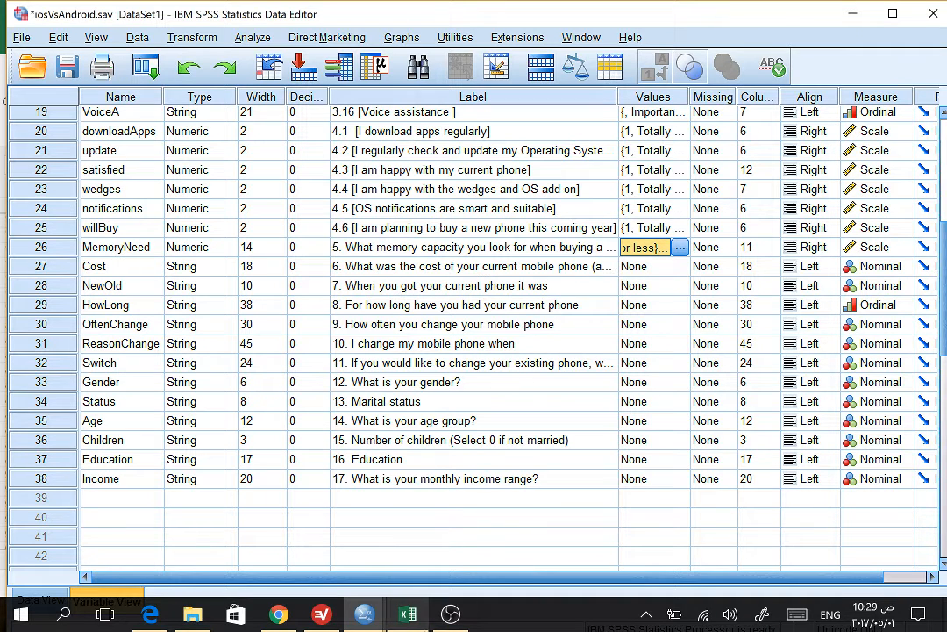
Step: Switch to Excel and look through the text responses in the columns for questions 6 to 12
click(411, 616)
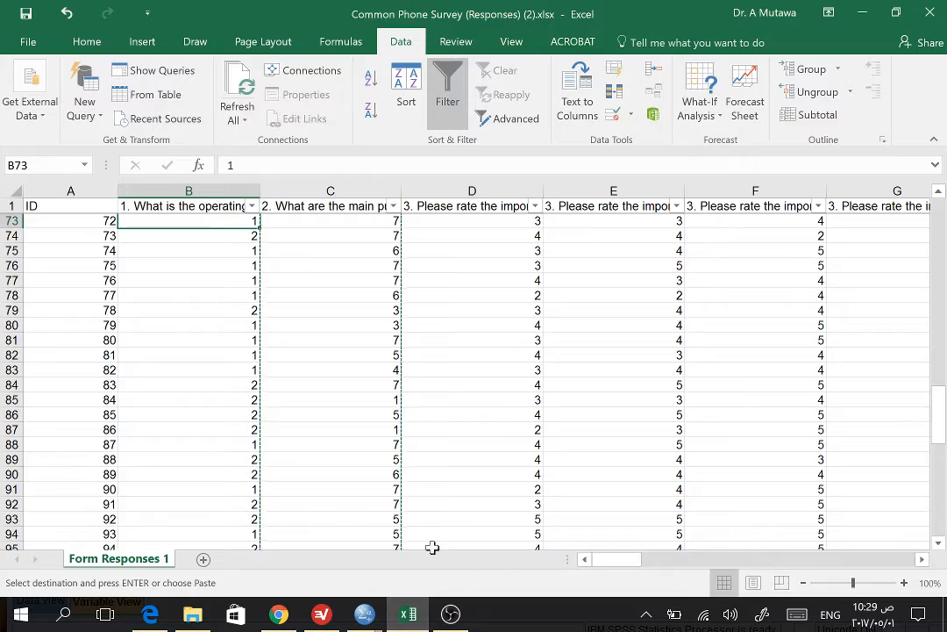
drag(626, 562, 831, 571)
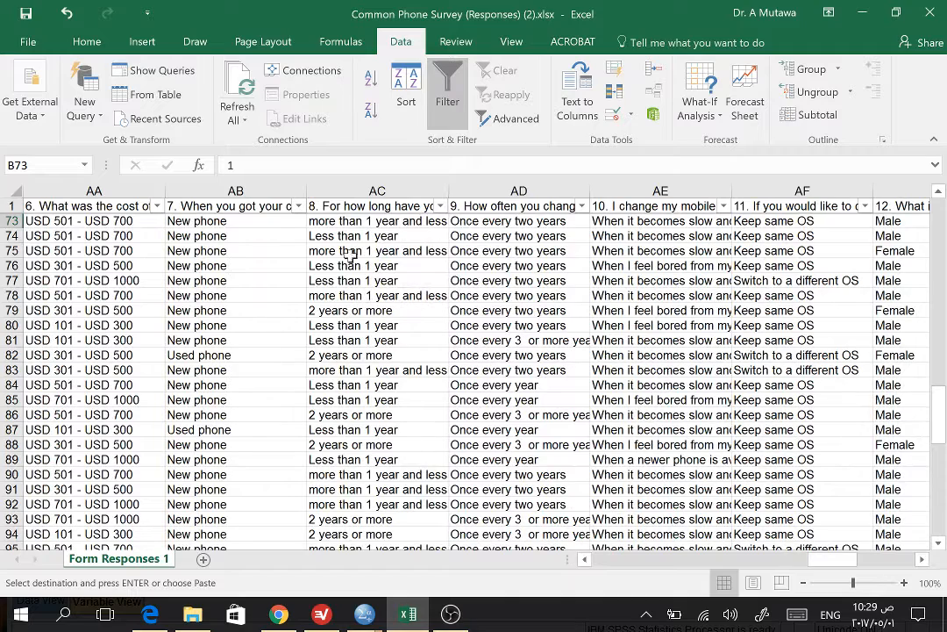